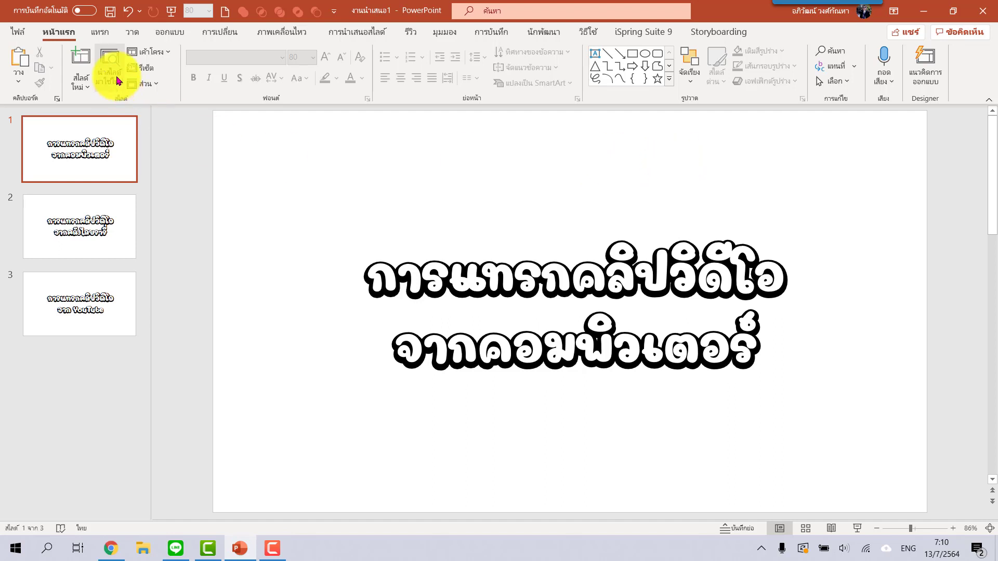
Step: Insert the clip1 video from the skins folder onto slide 1
{"action": "left_click", "coordinate": [99, 36]}
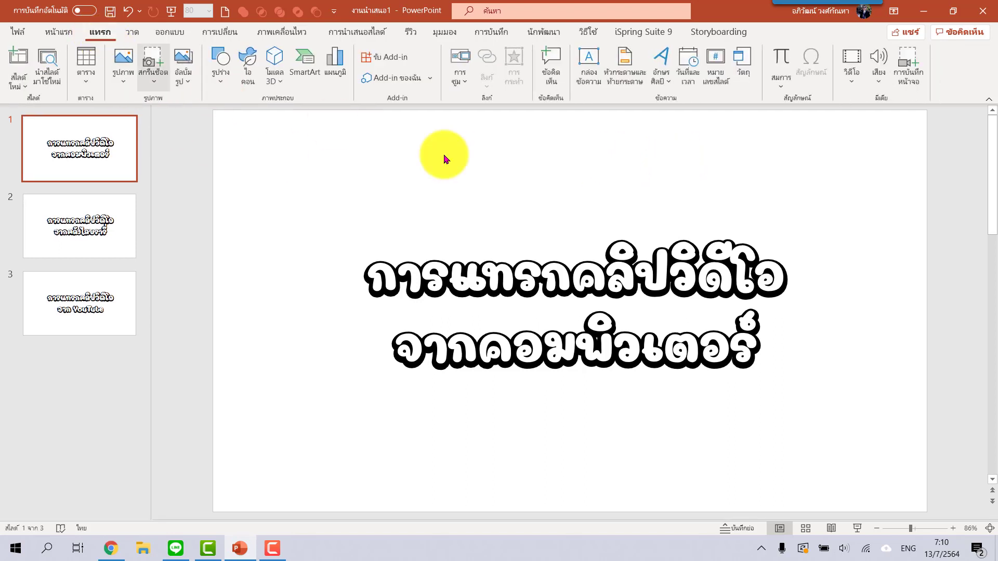
{"action": "left_click", "coordinate": [850, 90]}
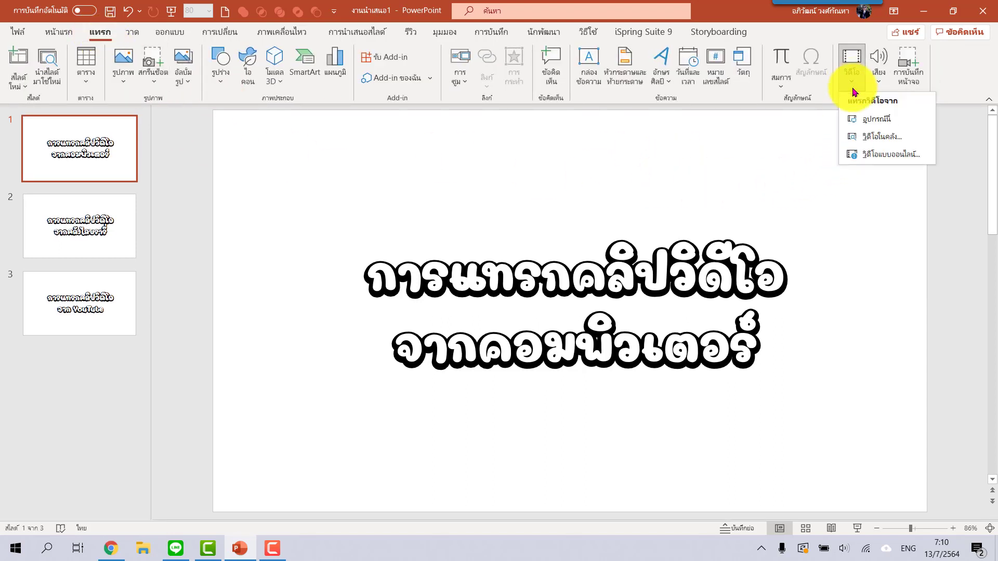
{"action": "left_click", "coordinate": [896, 123]}
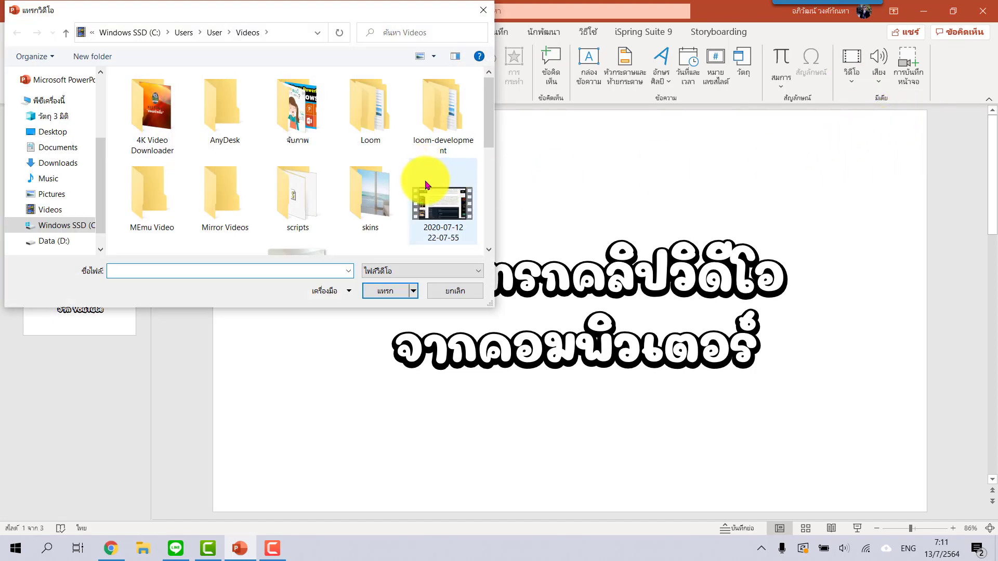
{"action": "double_click", "coordinate": [372, 190]}
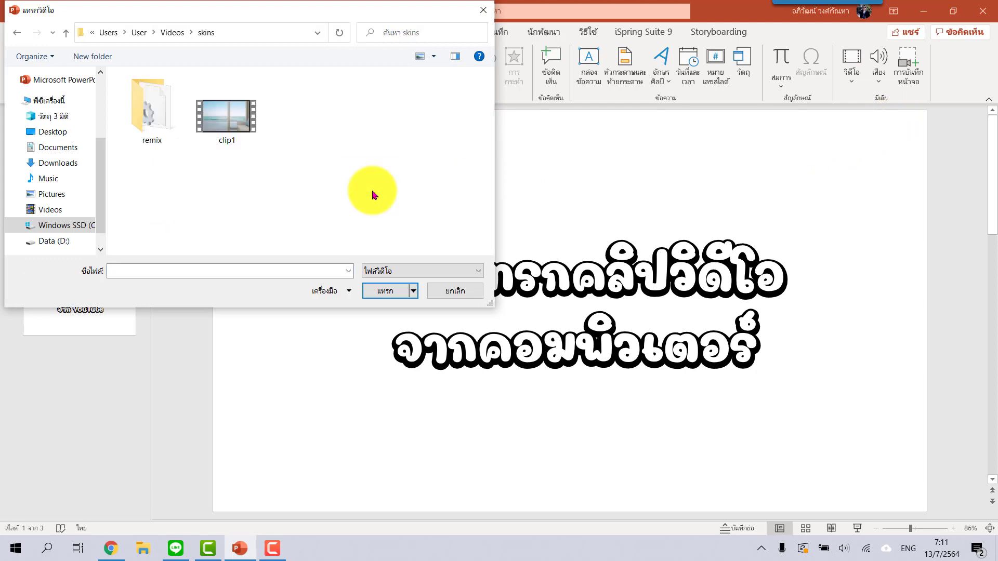
{"action": "left_click", "coordinate": [229, 127]}
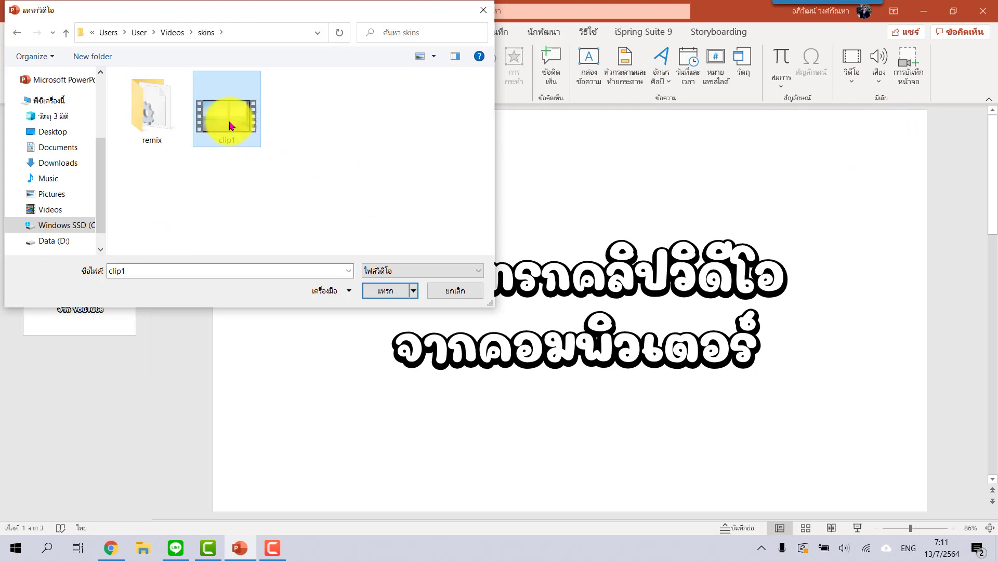
{"action": "left_click", "coordinate": [385, 292]}
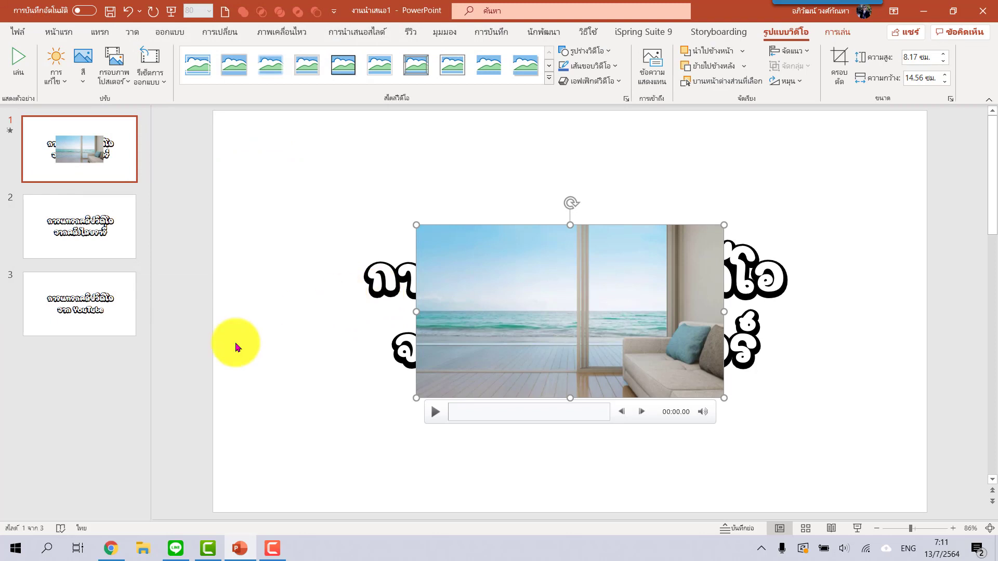
Step: Stretch clip1 to fill slide 1 at 19.05 × 33.95 cm and send it behind the title
{"action": "left_click_drag", "start_coordinate": [543, 279], "coordinate": [343, 178]}
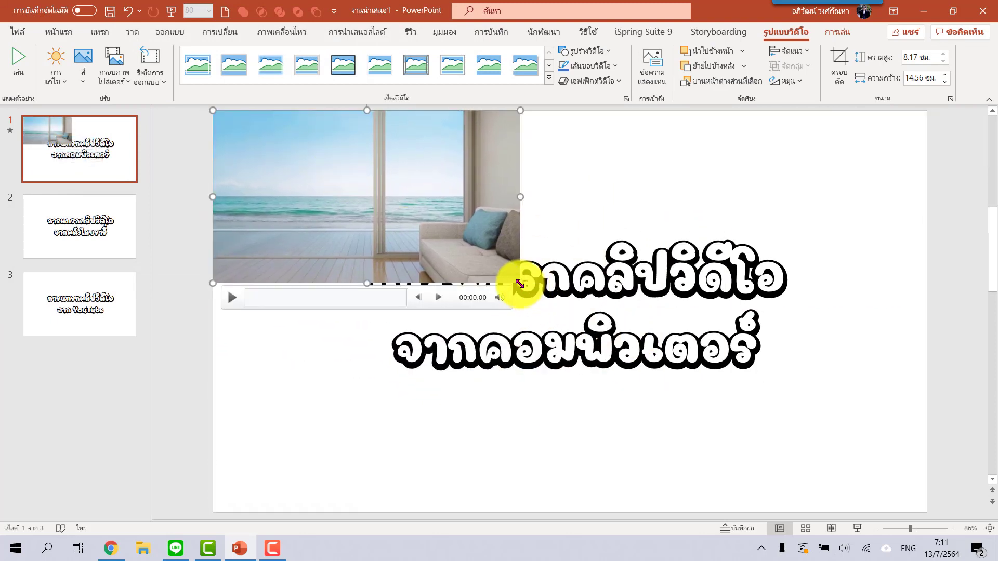
{"action": "left_click_drag", "start_coordinate": [520, 284], "coordinate": [889, 500]}
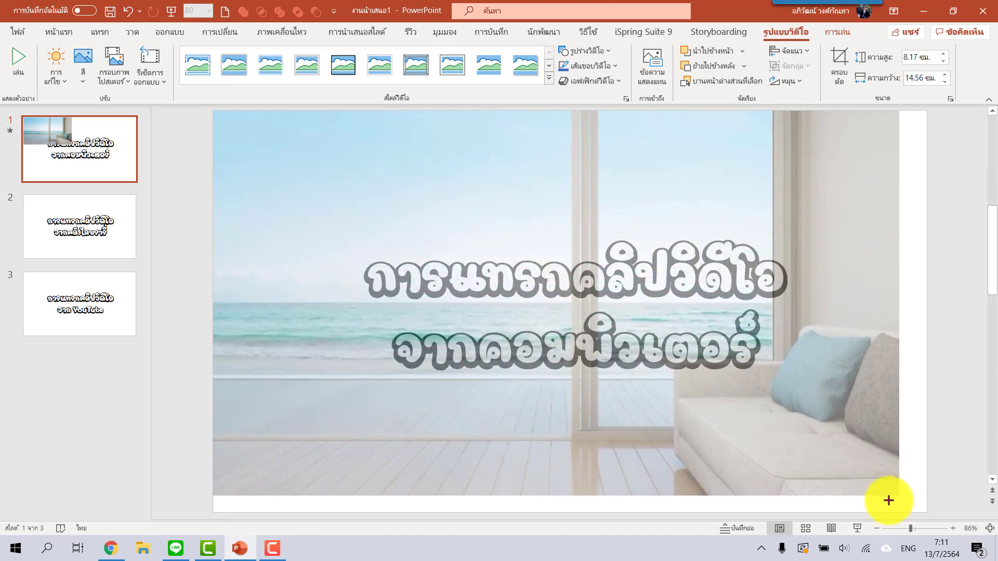
{"action": "left_click_drag", "start_coordinate": [888, 500], "coordinate": [888, 500]}
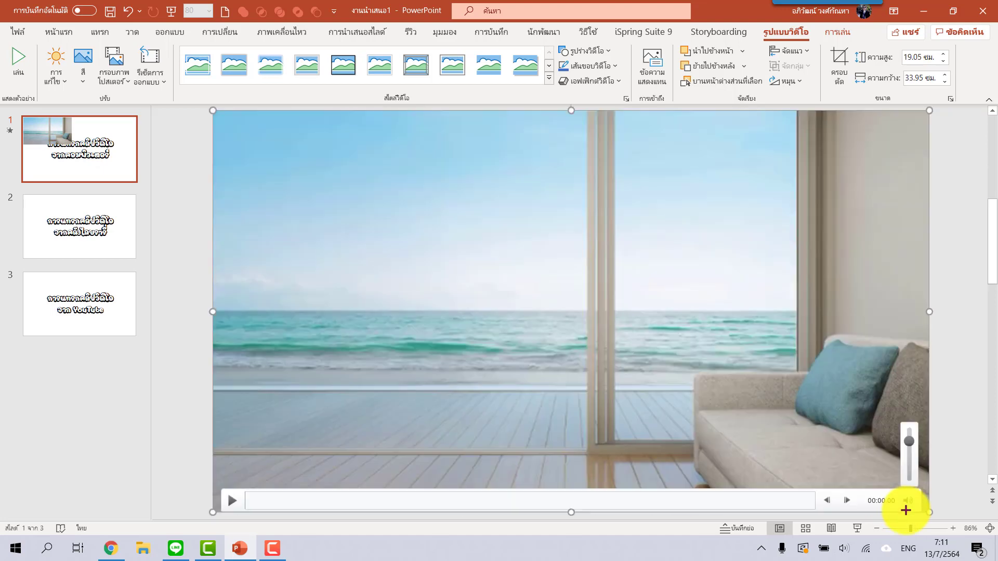
{"action": "right_click", "coordinate": [551, 304]}
{"action": "left_click", "coordinate": [606, 166]}
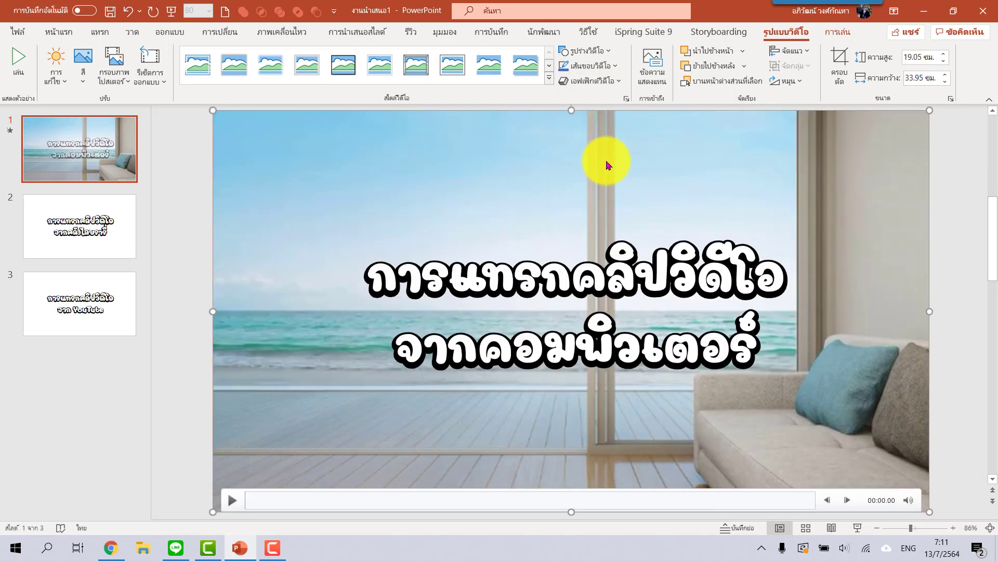
{"action": "left_click", "coordinate": [958, 326]}
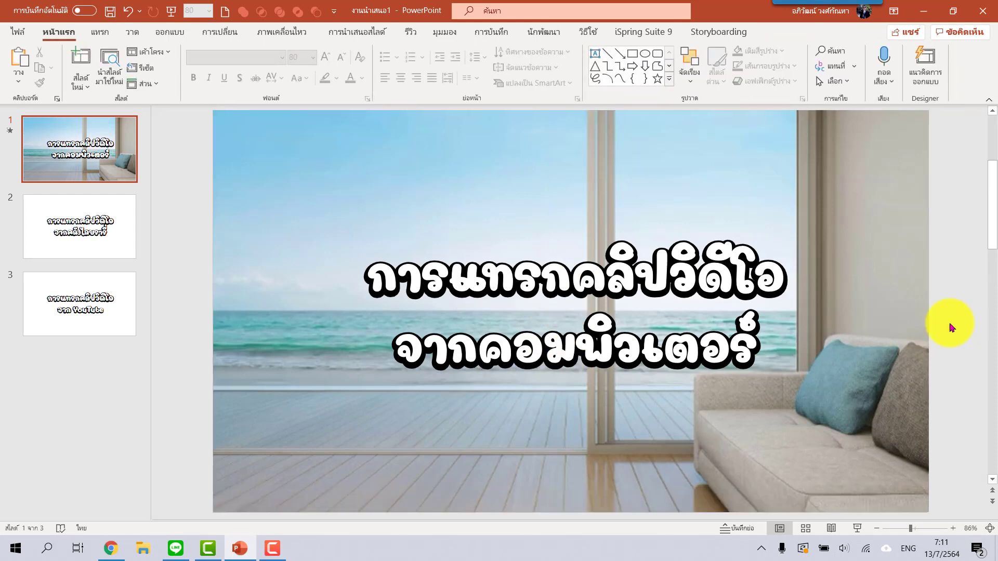
Step: Set clip1 to start automatically and loop until stopped, then run the slide show
{"action": "left_click", "coordinate": [231, 504]}
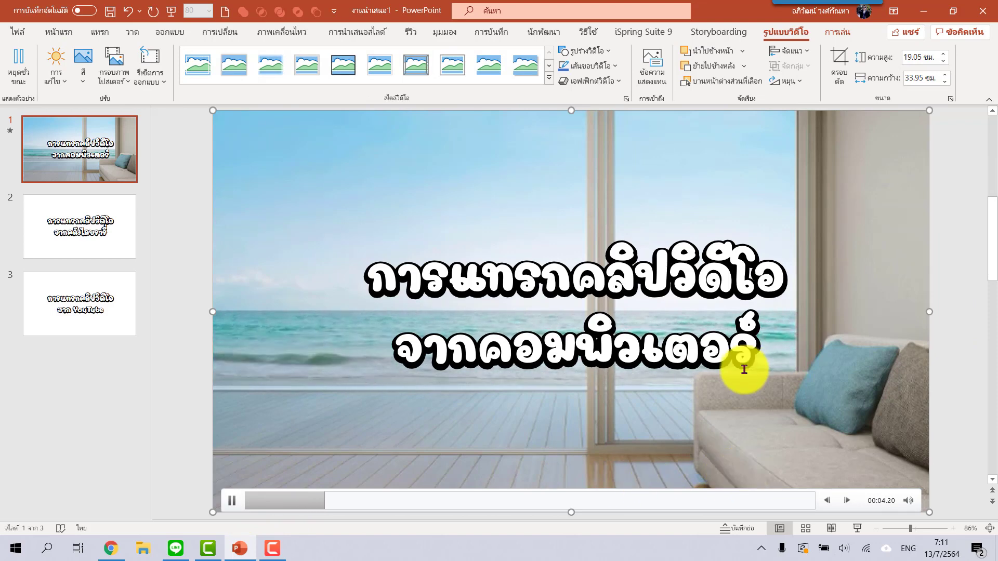
{"action": "left_click", "coordinate": [838, 32]}
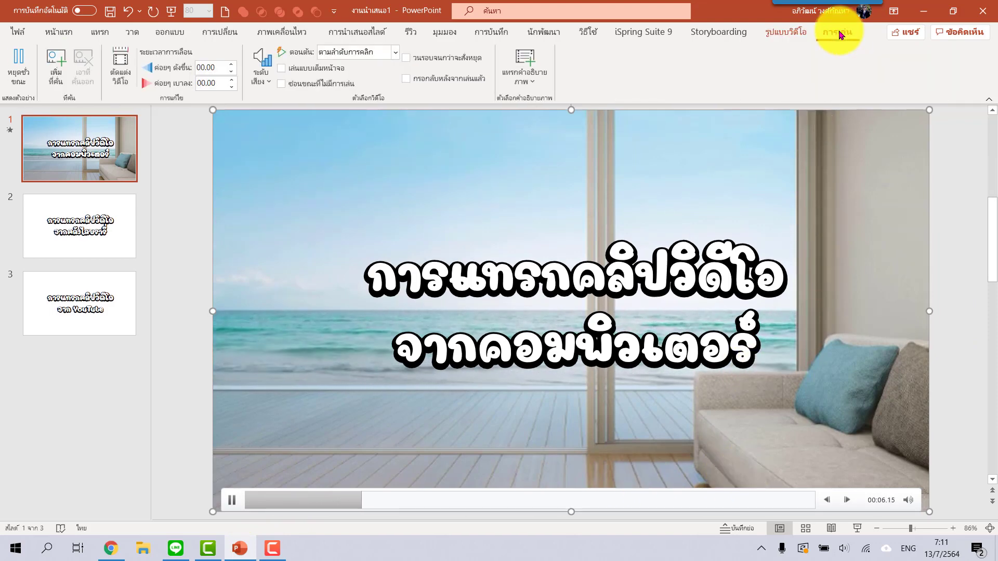
{"action": "left_click", "coordinate": [390, 53]}
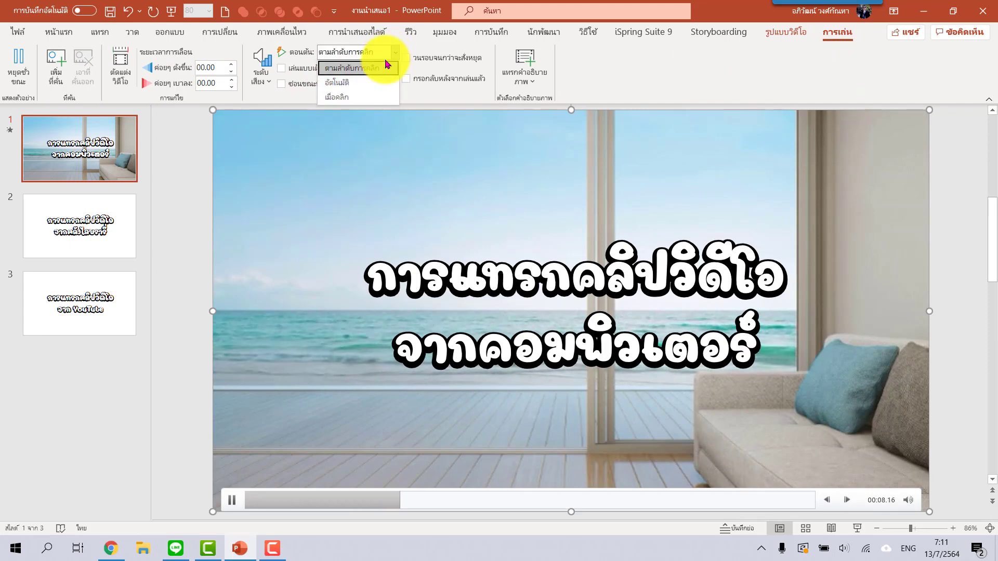
{"action": "left_click", "coordinate": [363, 83]}
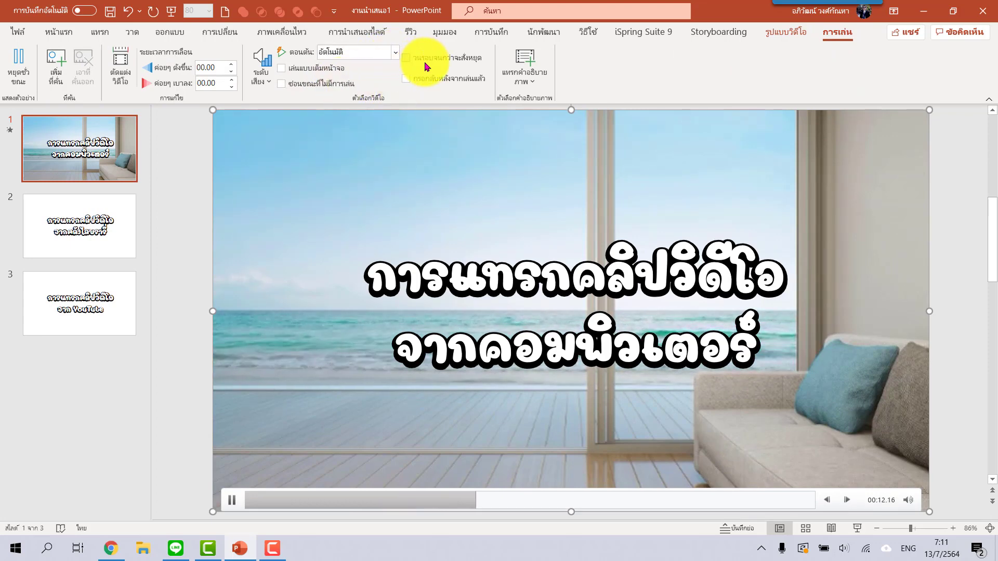
{"action": "left_click", "coordinate": [408, 59]}
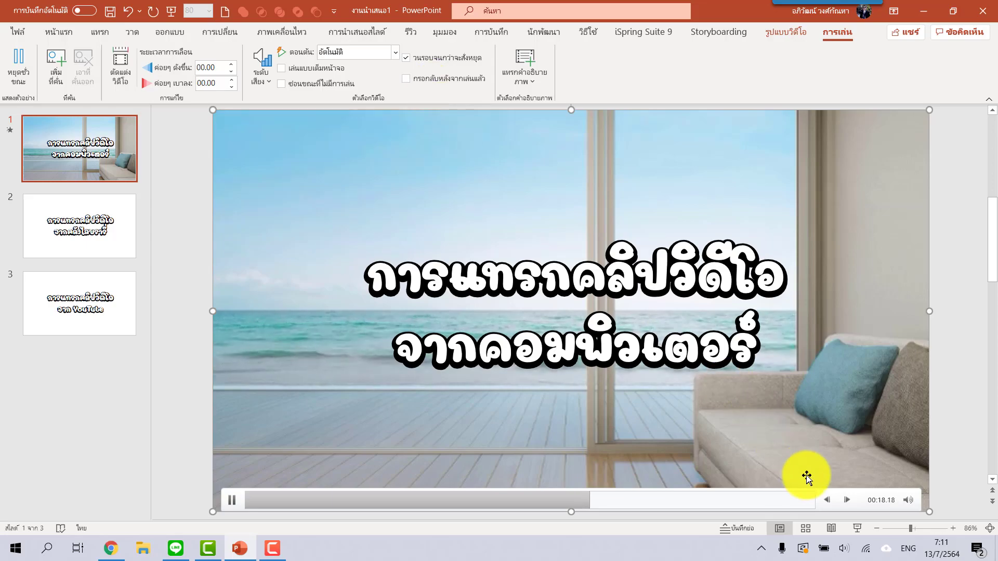
{"action": "left_click", "coordinate": [857, 529]}
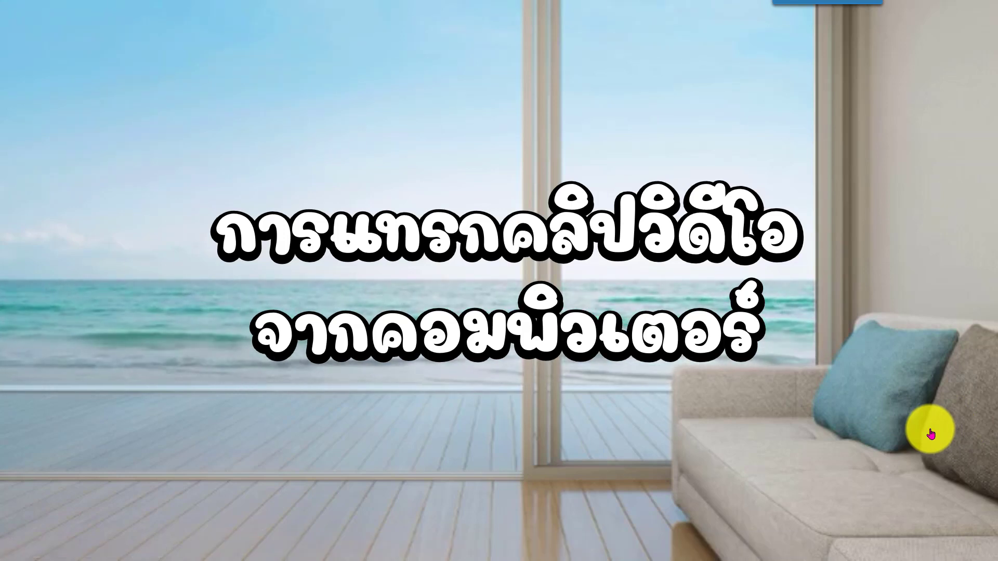
Step: End the slide show and open slide 2, the library-video title slide
{"action": "key", "text": "Escape"}
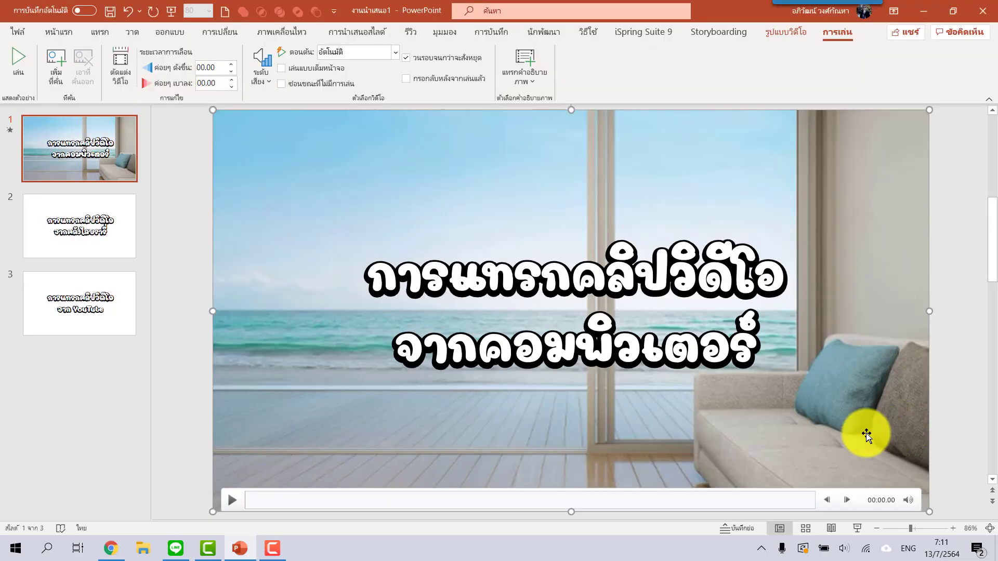
{"action": "left_click", "coordinate": [99, 232]}
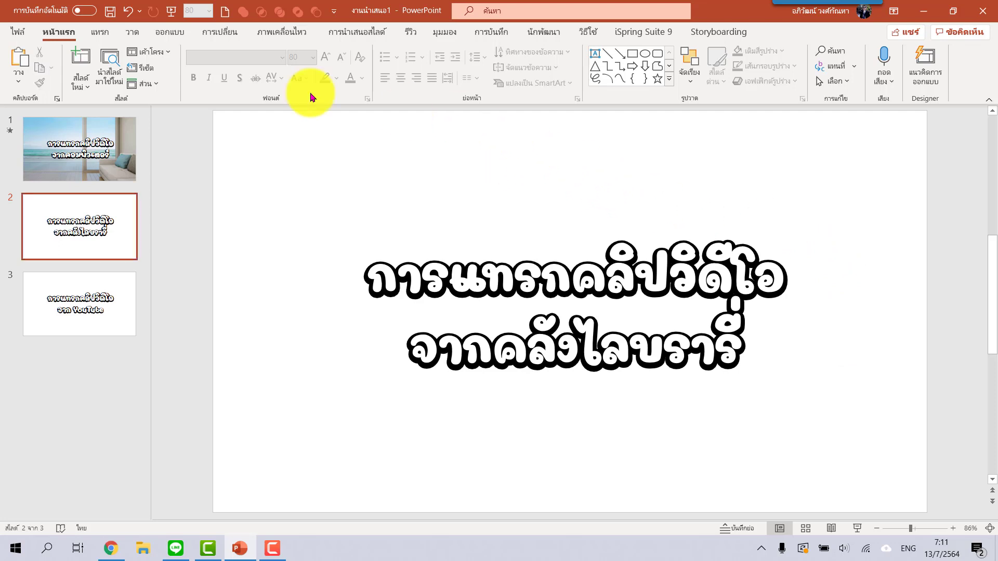
Step: Insert the pink abstract clip from the Stock Videos library onto slide 2
{"action": "left_click", "coordinate": [100, 33]}
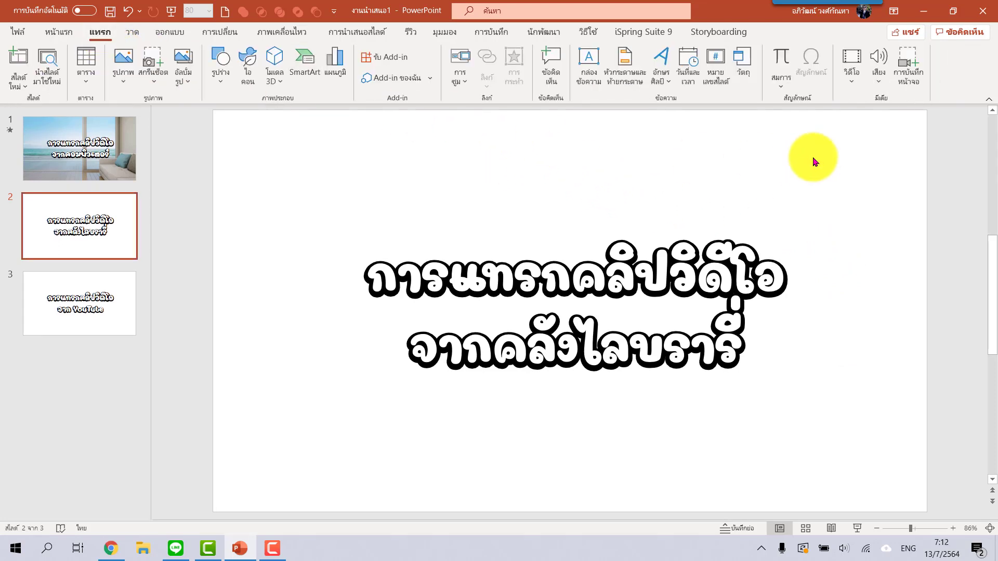
{"action": "left_click", "coordinate": [851, 73]}
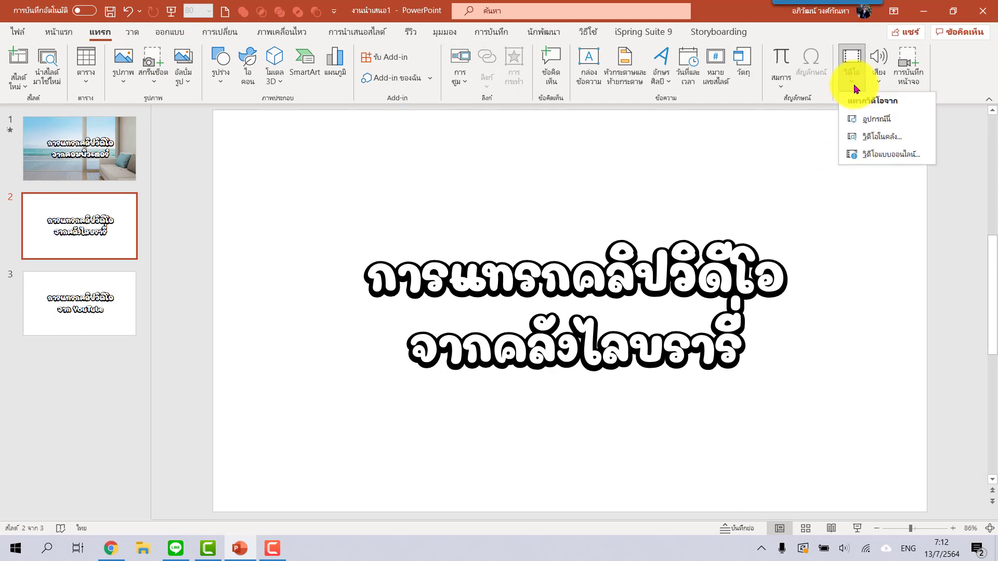
{"action": "left_click", "coordinate": [897, 138]}
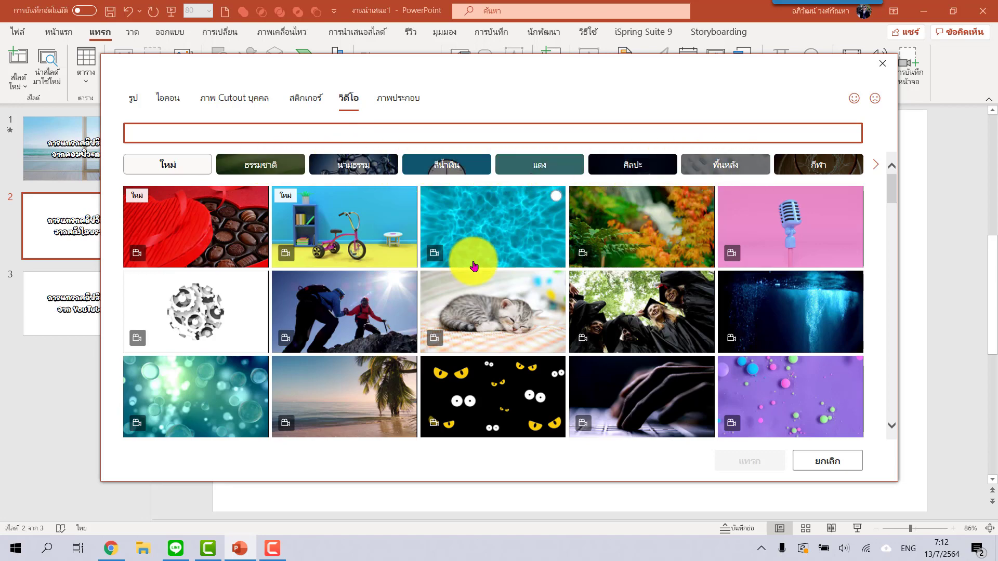
{"action": "scroll", "coordinate": [504, 270], "scroll_direction": "down", "scroll_amount": 3}
{"action": "scroll", "coordinate": [505, 270], "scroll_direction": "down", "scroll_amount": 5}
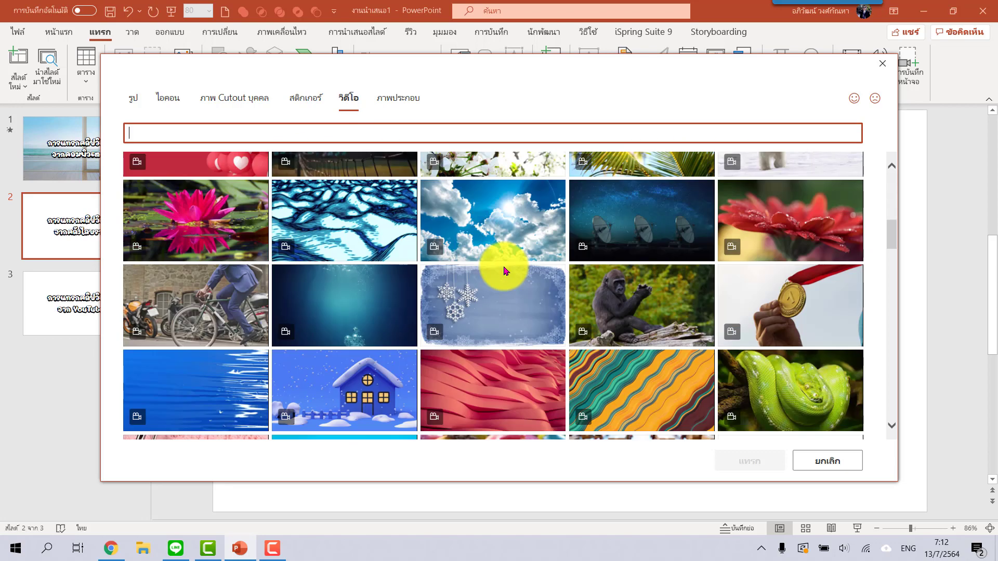
{"action": "scroll", "coordinate": [504, 270], "scroll_direction": "down", "scroll_amount": 4}
{"action": "scroll", "coordinate": [504, 270], "scroll_direction": "down", "scroll_amount": 1}
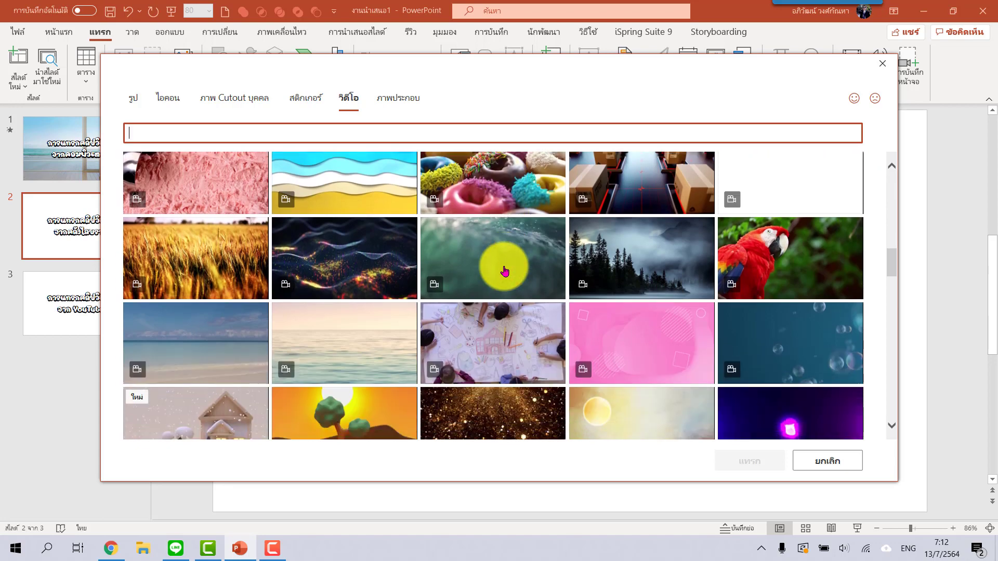
{"action": "scroll", "coordinate": [504, 270], "scroll_direction": "down", "scroll_amount": 2}
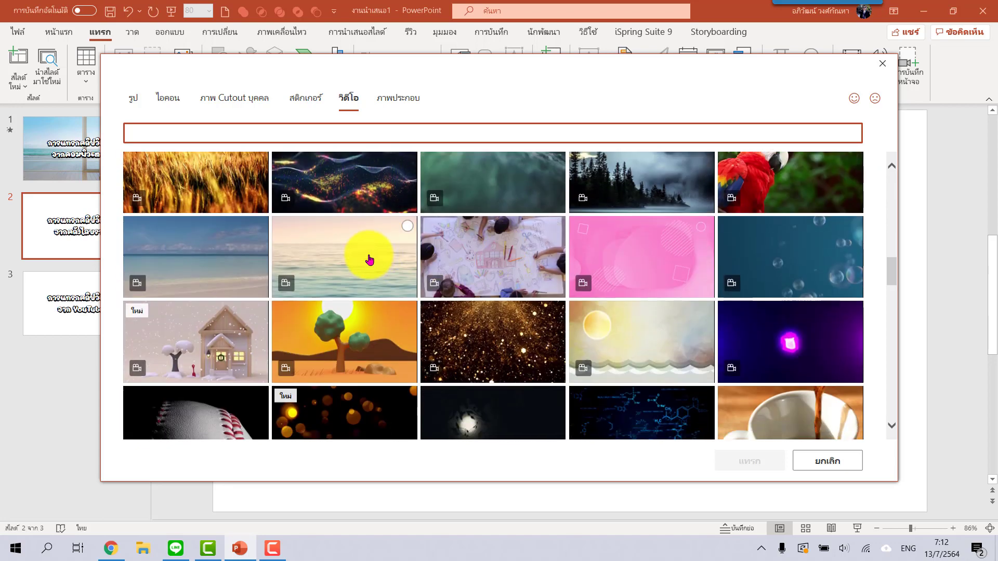
{"action": "mouse_move", "coordinate": [641, 343]}
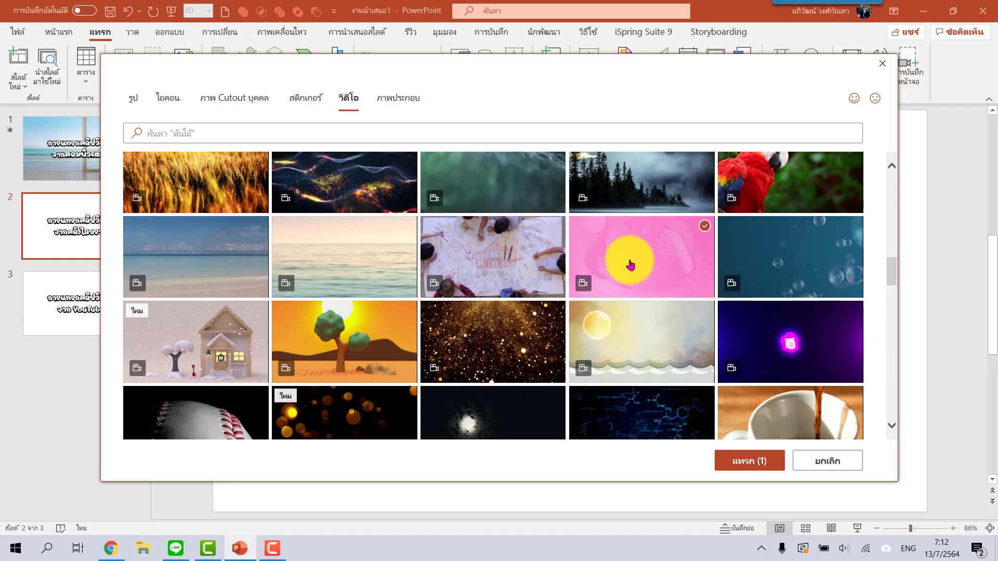
{"action": "left_click", "coordinate": [741, 461]}
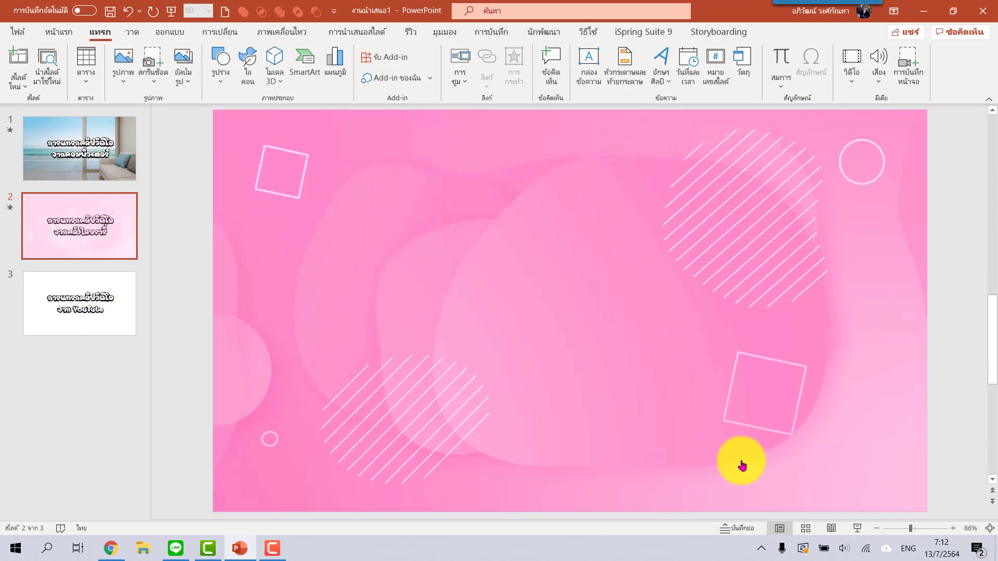
Step: Send the pink stock video behind slide 2's title and show its playback settings
{"action": "right_click", "coordinate": [499, 218]}
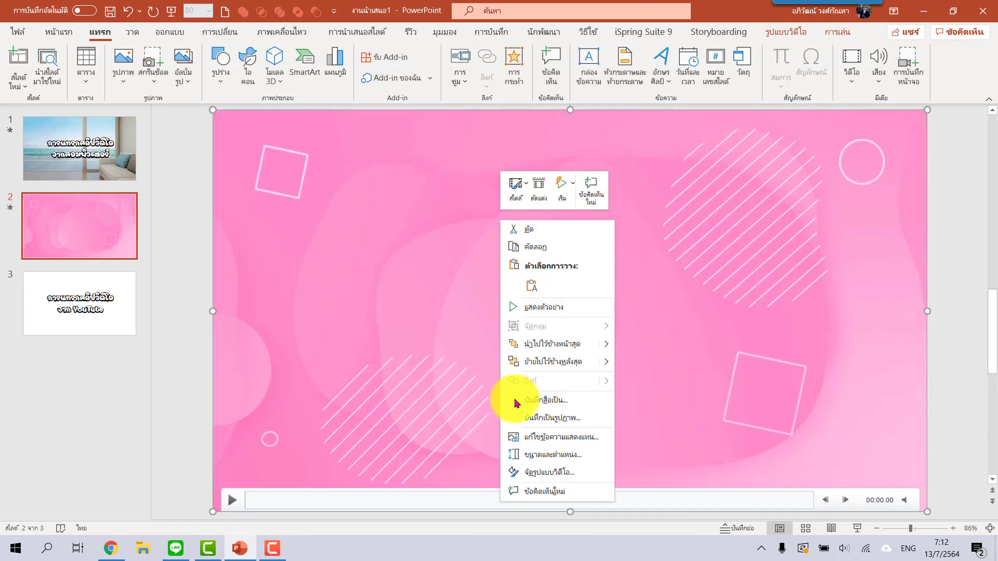
{"action": "left_click", "coordinate": [552, 363]}
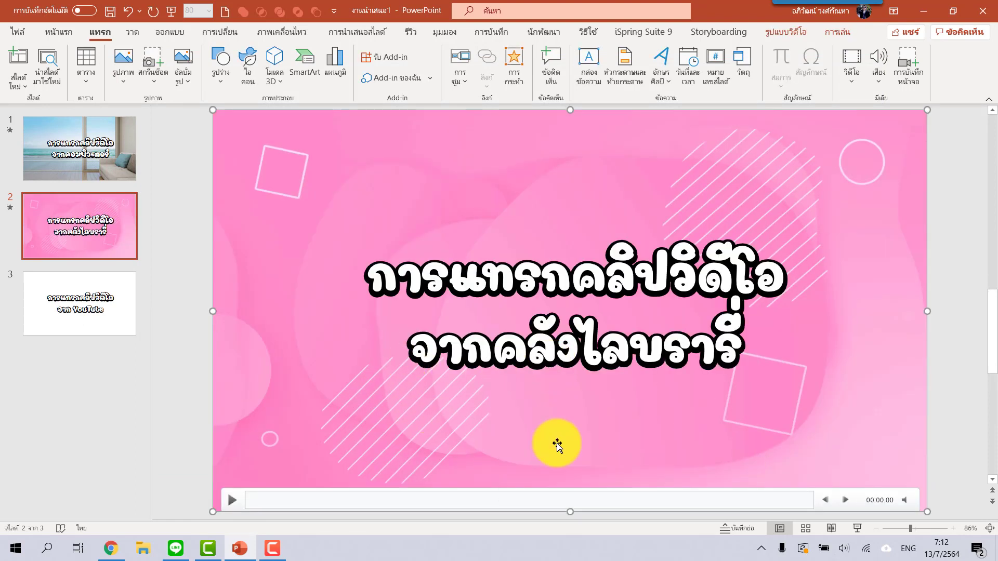
{"action": "left_click", "coordinate": [838, 33]}
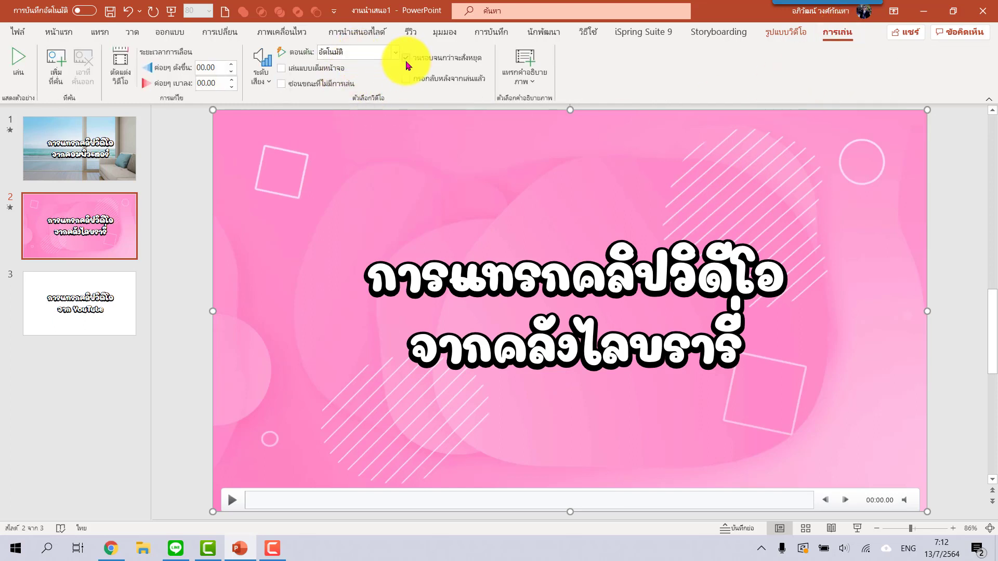
Step: Preview slide 2's video background full screen, then open slide 3
{"action": "left_click", "coordinate": [857, 529]}
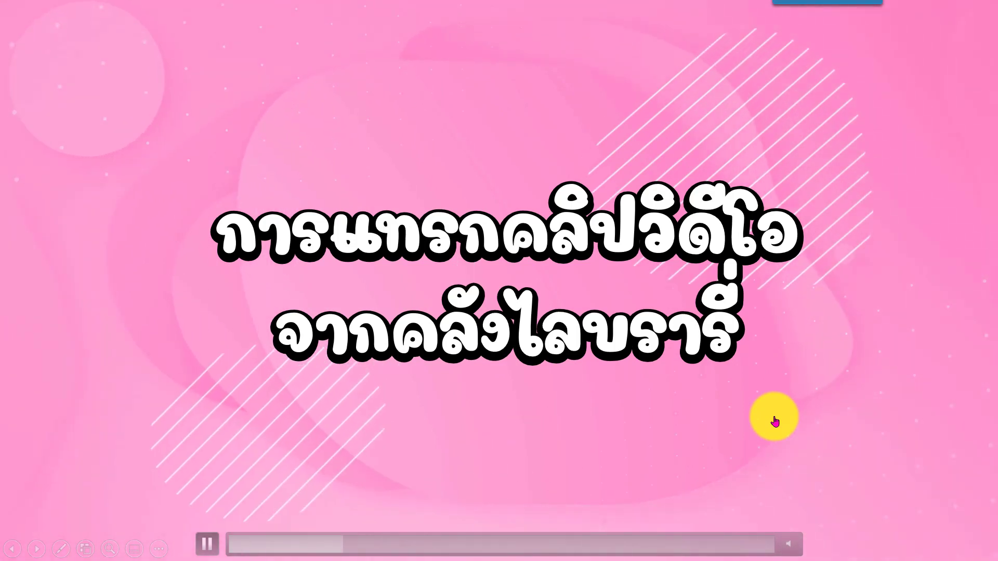
{"action": "key", "text": "Escape"}
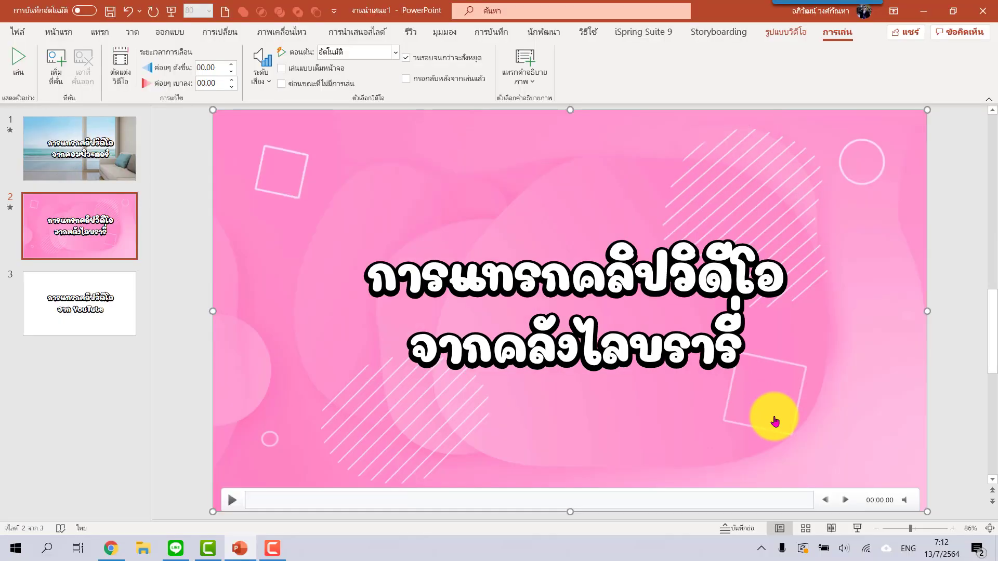
{"action": "left_click", "coordinate": [119, 315]}
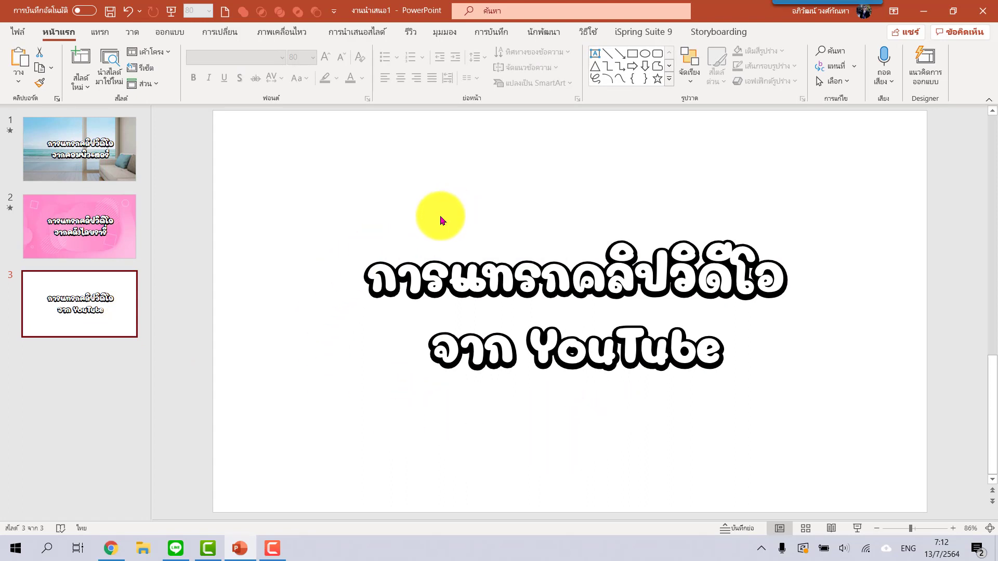
{"action": "mouse_move", "coordinate": [111, 547]}
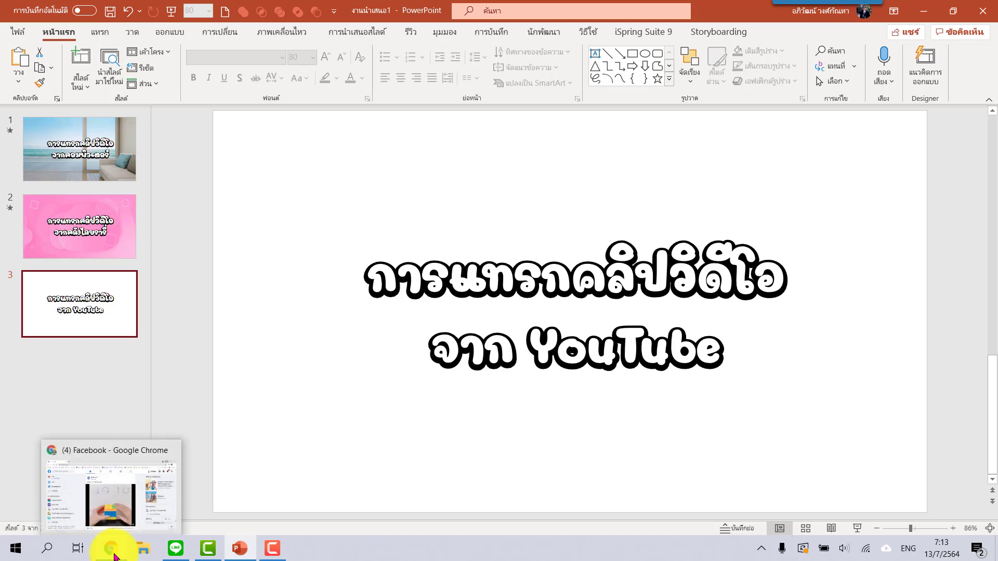
Step: Open YouTube in a new Chrome tab
{"action": "left_click", "coordinate": [114, 556]}
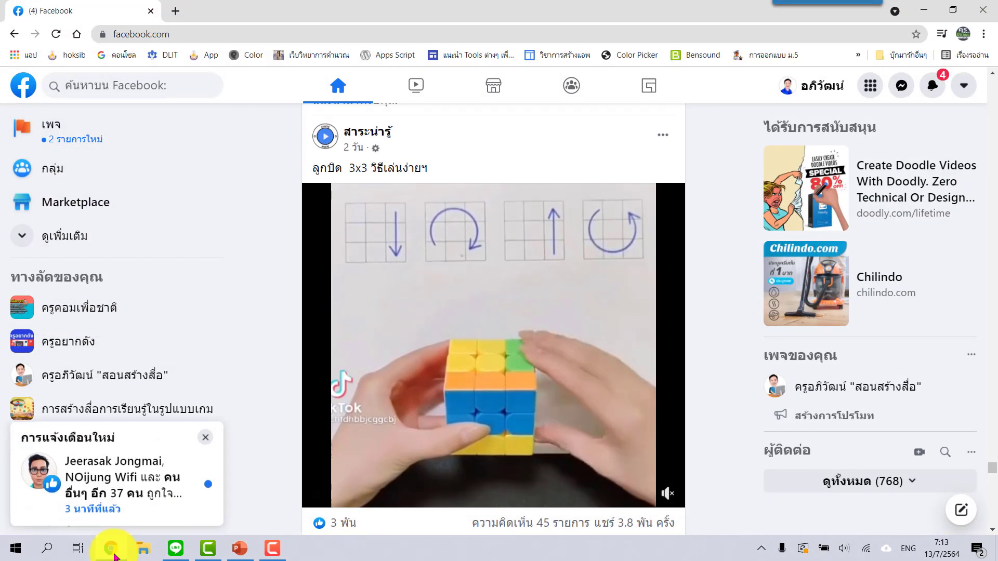
{"action": "left_click", "coordinate": [173, 12]}
{"action": "left_click", "coordinate": [643, 403]}
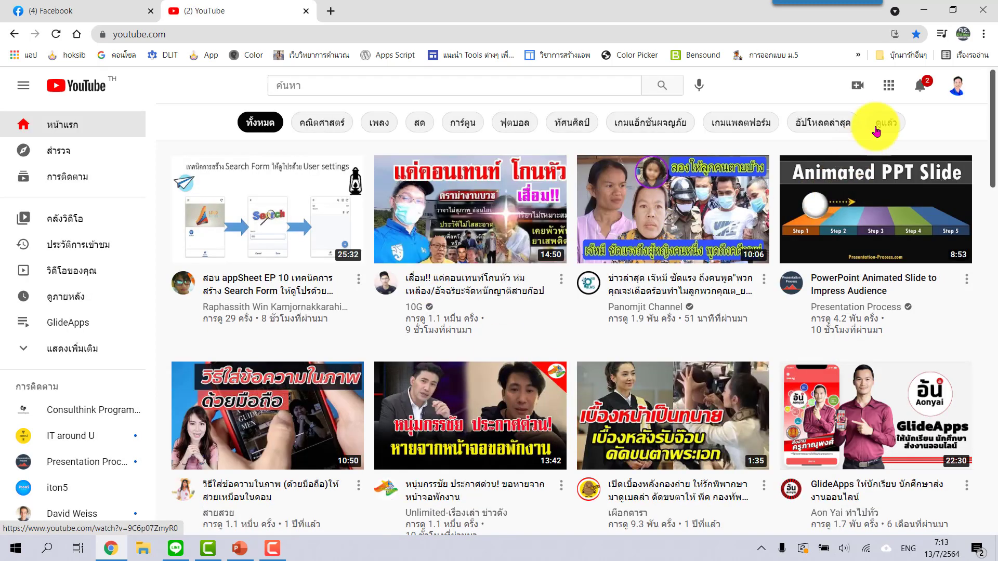
Step: Open the Google Form upload video from your own channel's Videos list
{"action": "left_click", "coordinate": [957, 94]}
{"action": "left_click", "coordinate": [820, 143]}
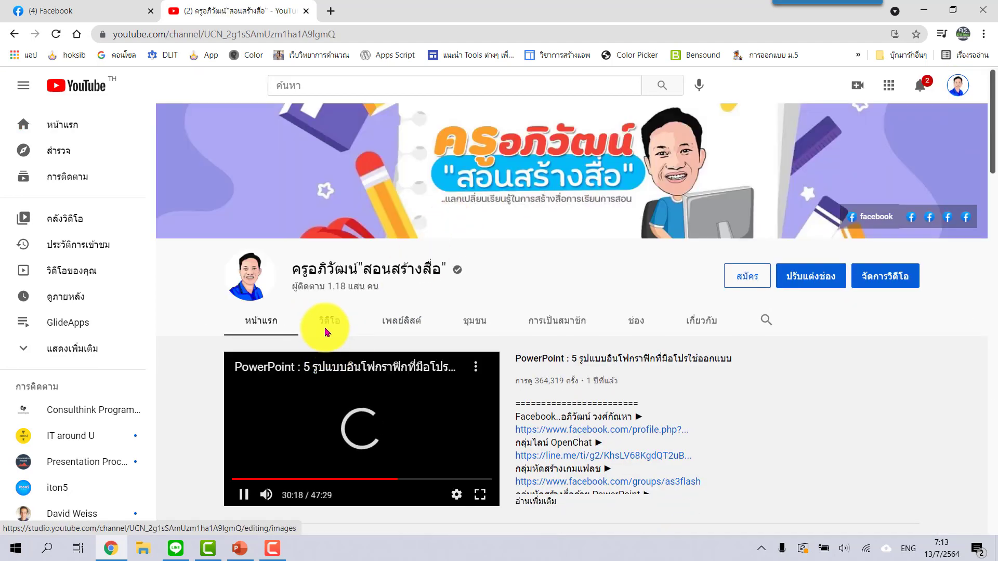
{"action": "left_click", "coordinate": [325, 327]}
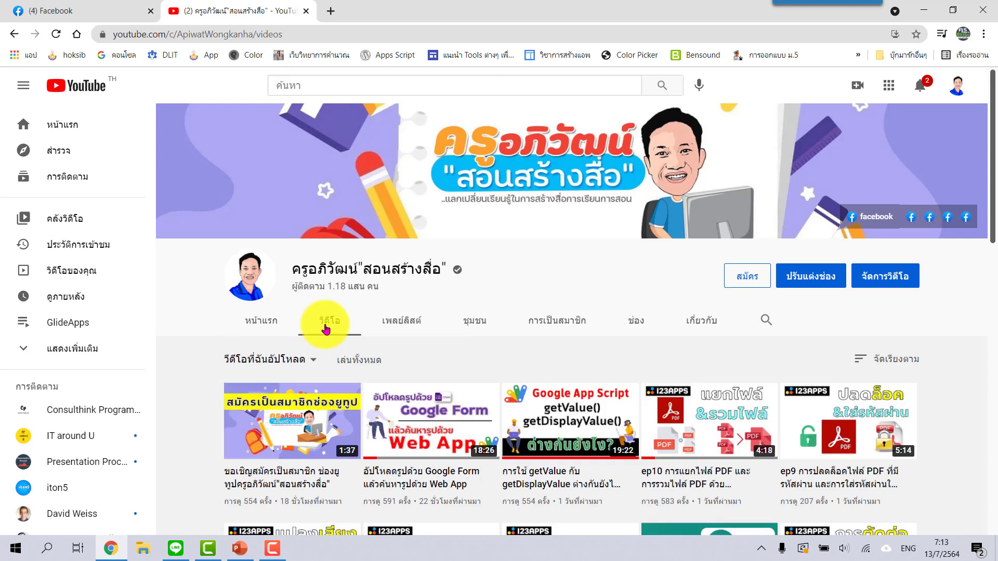
{"action": "scroll", "coordinate": [323, 331], "scroll_direction": "down", "scroll_amount": 2}
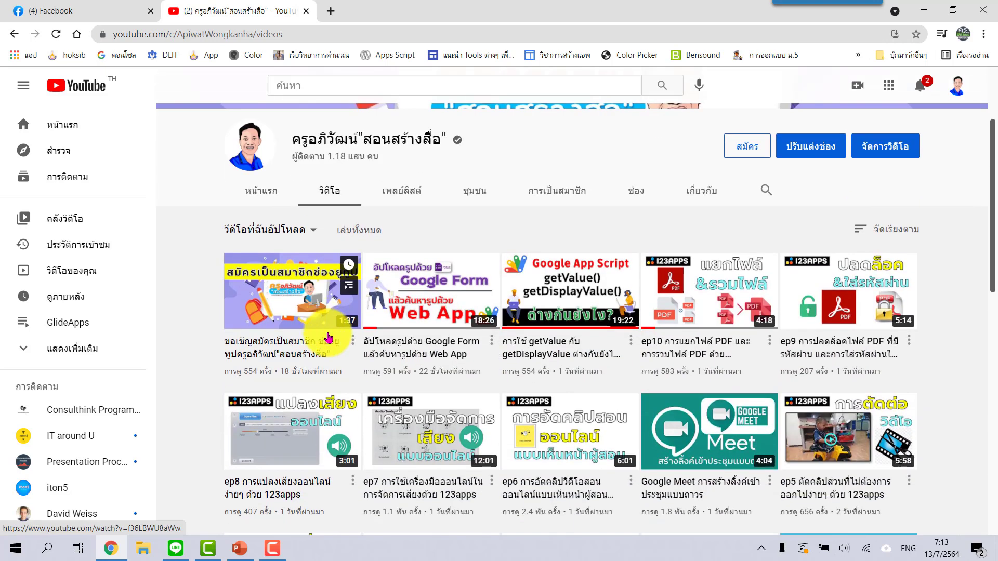
{"action": "left_click", "coordinate": [443, 356]}
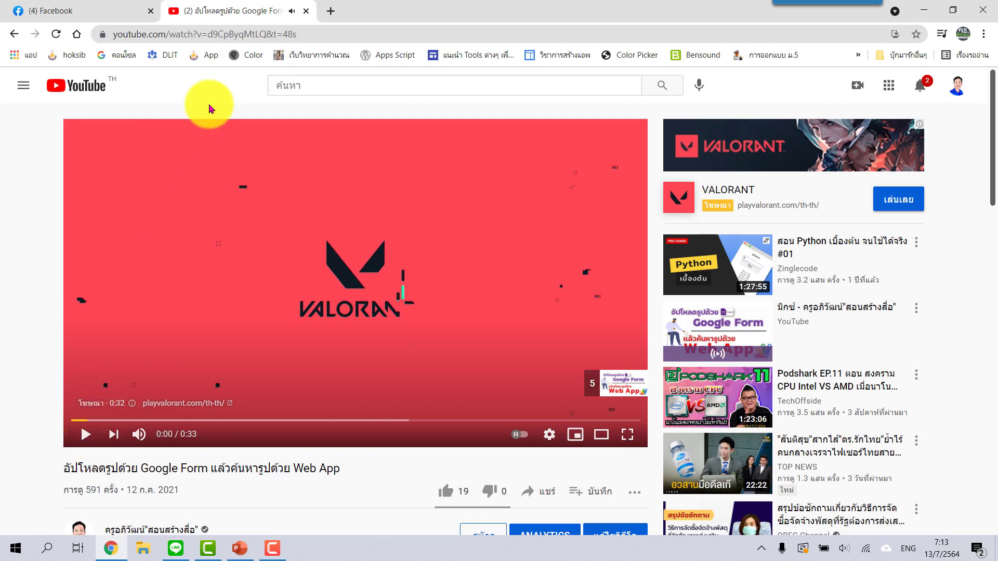
Step: Copy the Google Form video's web address from the address bar
{"action": "left_click", "coordinate": [257, 35]}
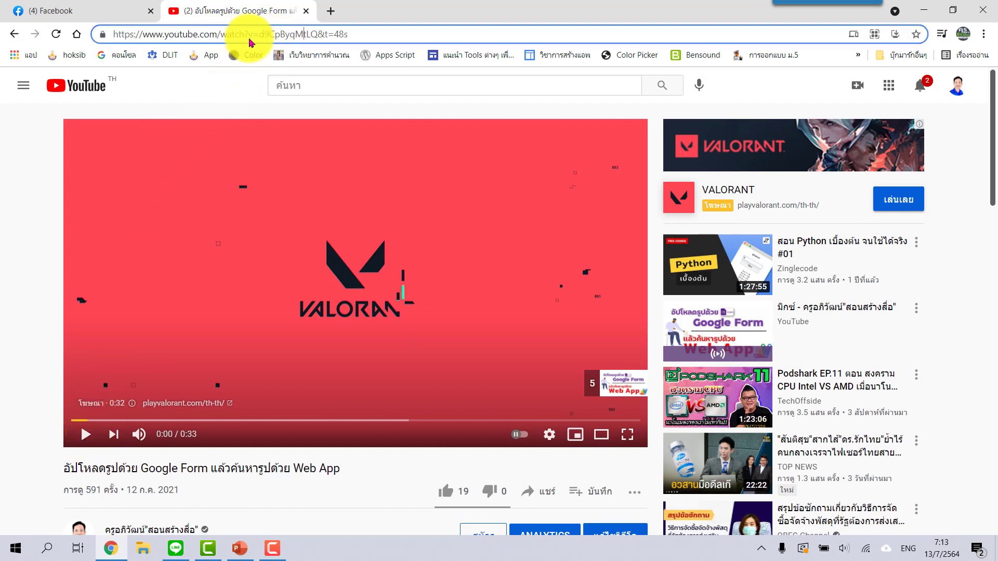
{"action": "left_click_drag", "start_coordinate": [112, 34], "coordinate": [290, 30]}
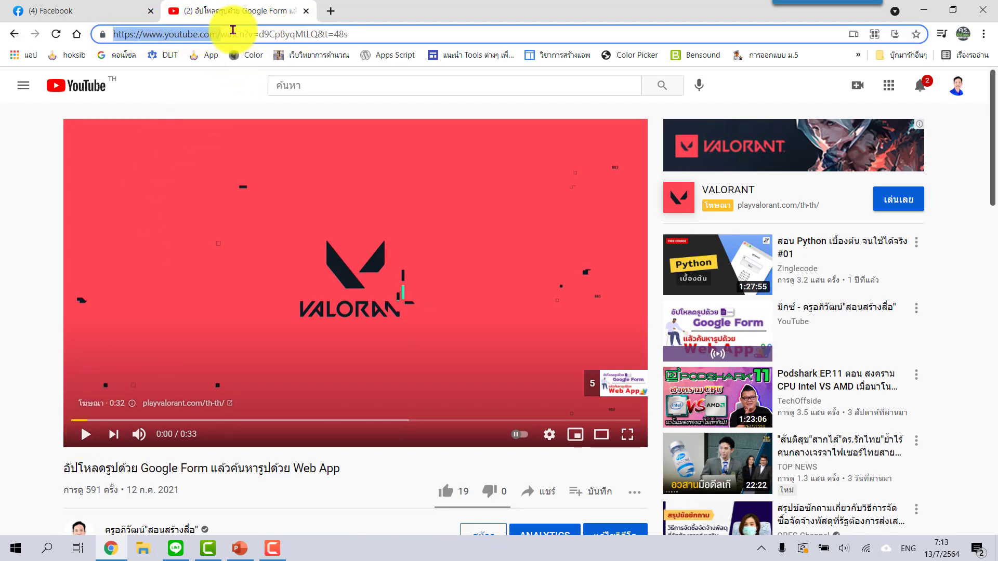
{"action": "right_click", "coordinate": [290, 35]}
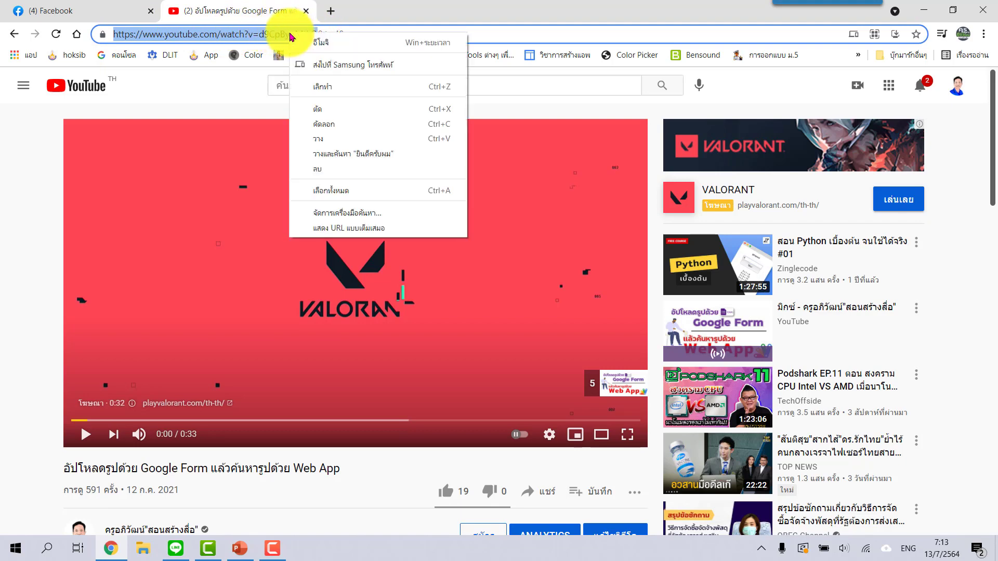
{"action": "left_click", "coordinate": [321, 122]}
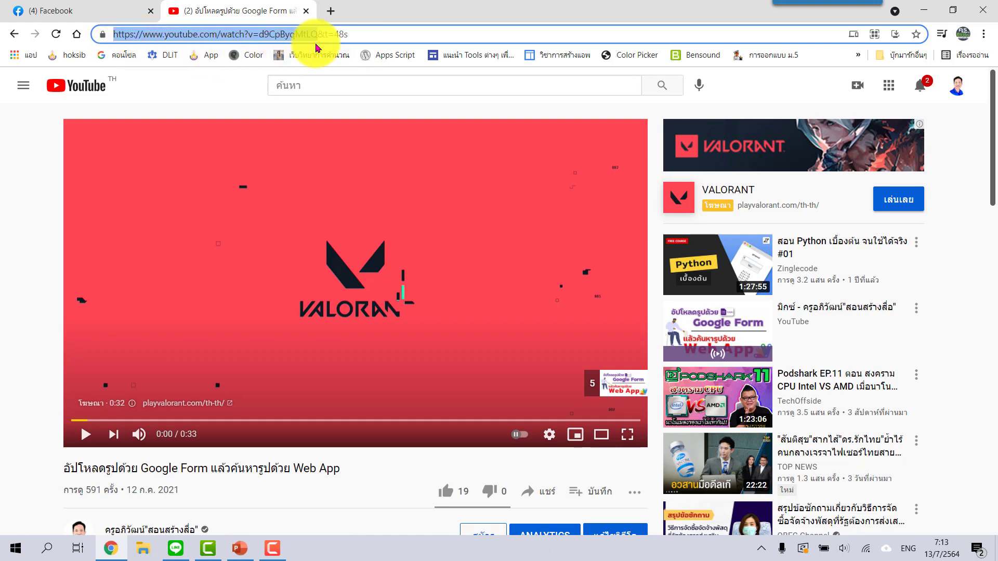
{"action": "key", "text": "shift+Left"}
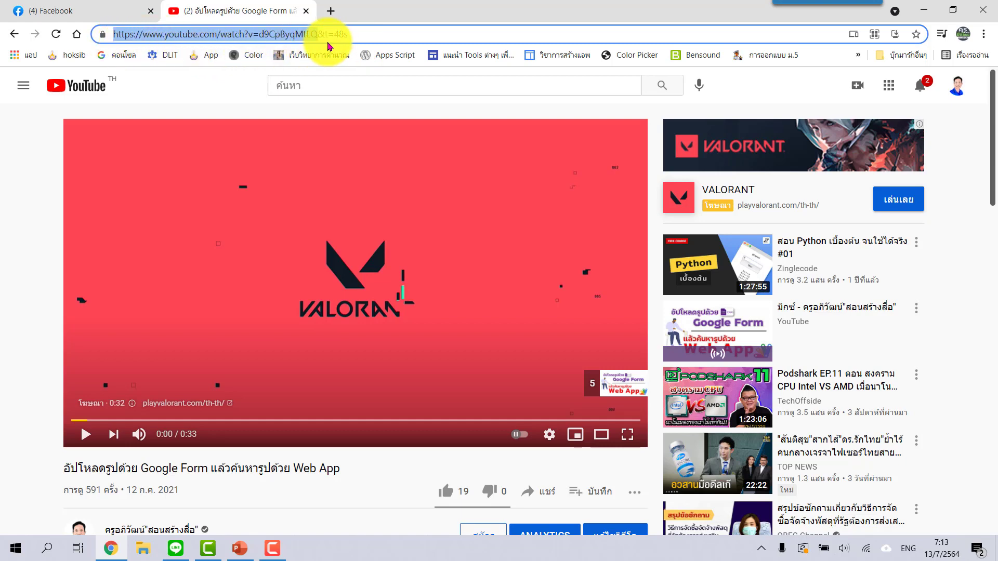
{"action": "key", "text": "shift+Right"}
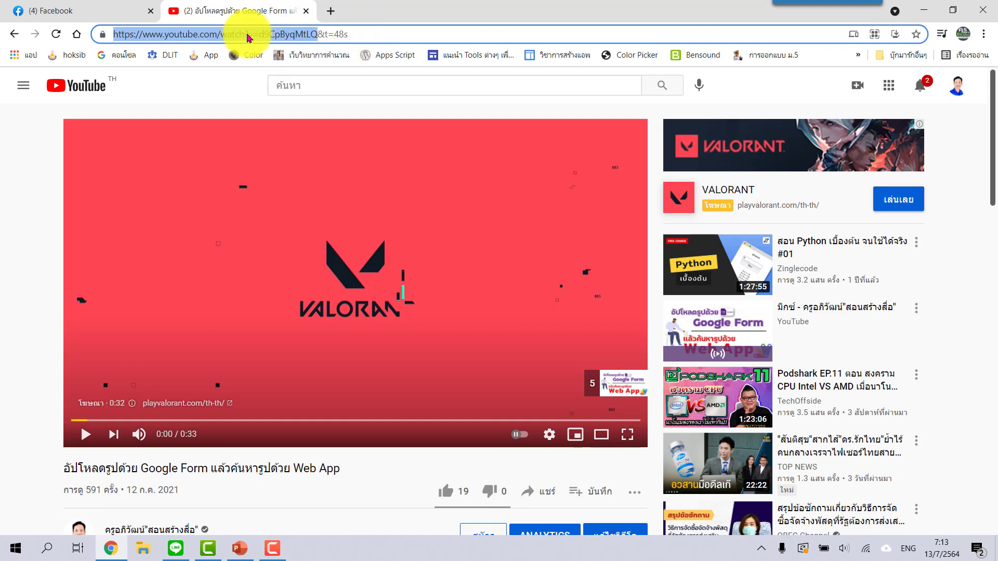
{"action": "scroll", "coordinate": [334, 140], "scroll_direction": "down", "scroll_amount": 4}
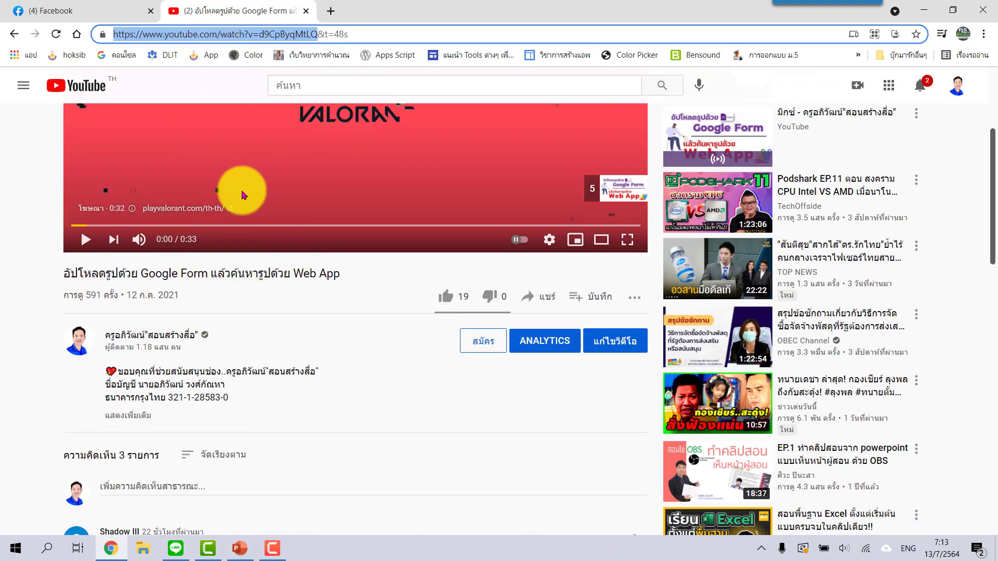
Step: Copy the video's short share link and return to PowerPoint's slide 3
{"action": "left_click", "coordinate": [533, 301]}
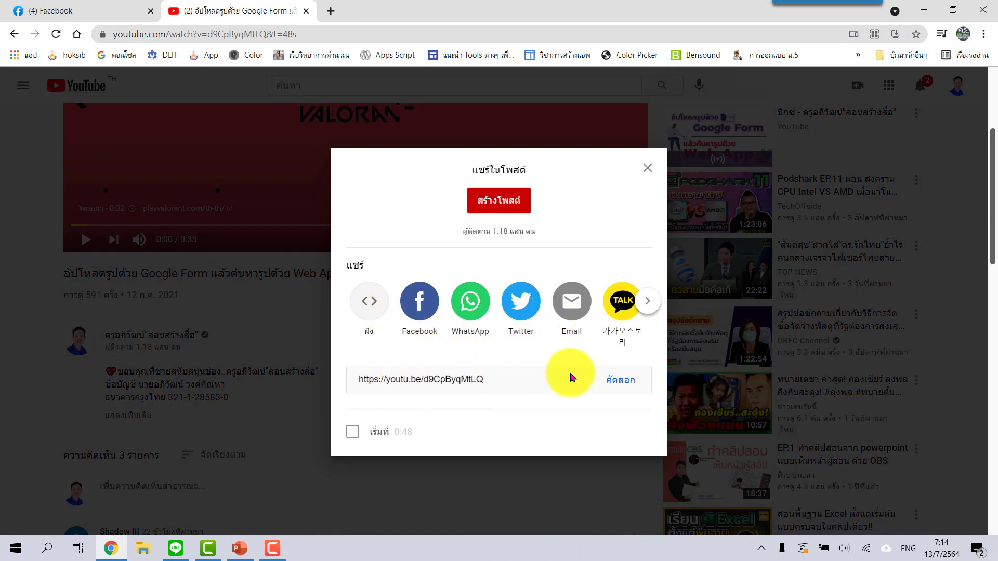
{"action": "left_click", "coordinate": [619, 385]}
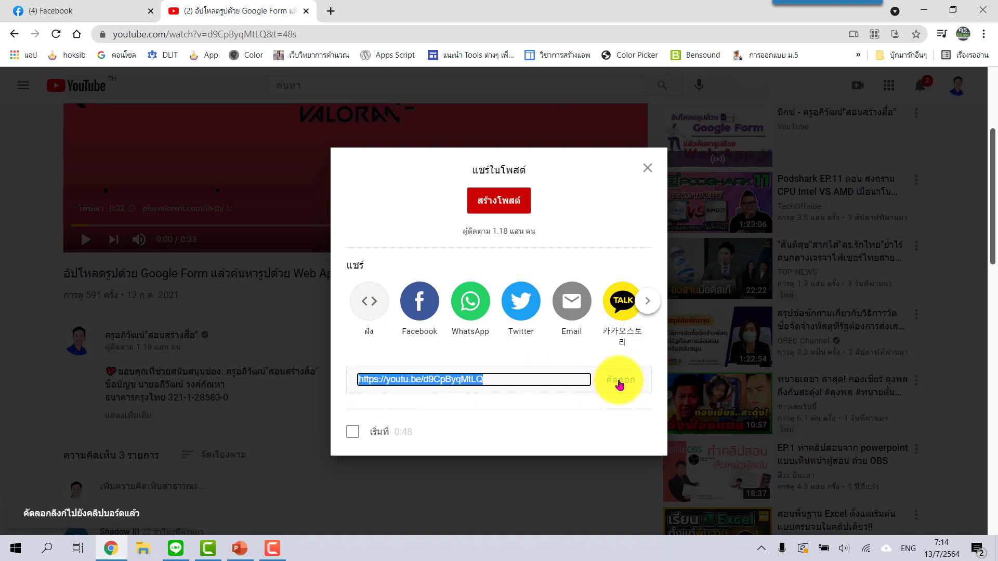
{"action": "left_click", "coordinate": [647, 166]}
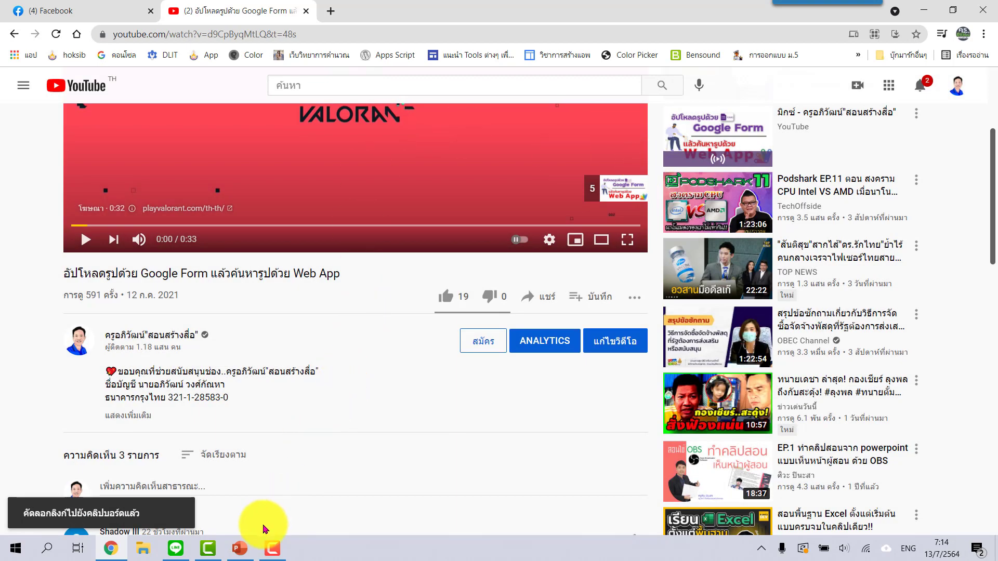
{"action": "left_click", "coordinate": [241, 547]}
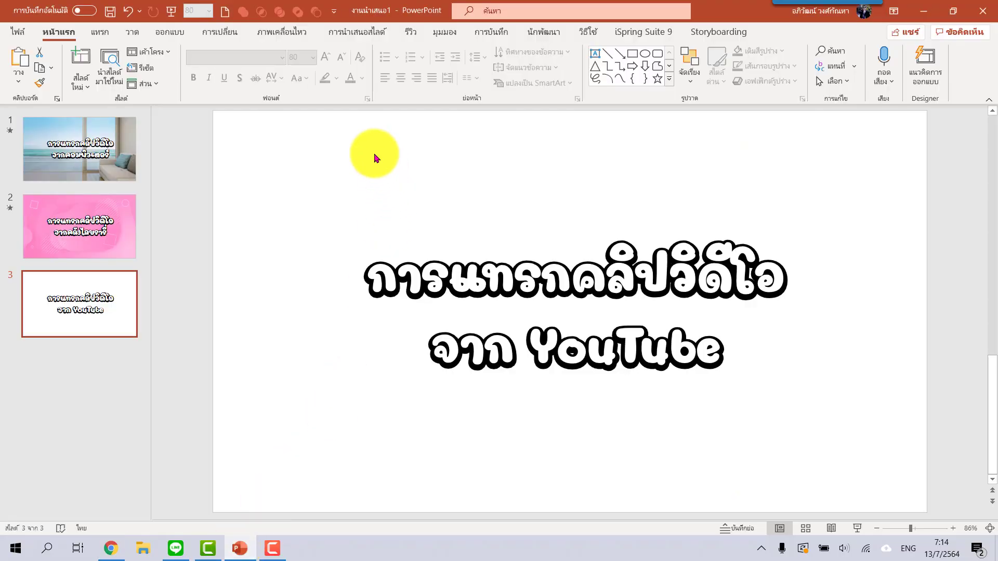
{"action": "left_click", "coordinate": [100, 32]}
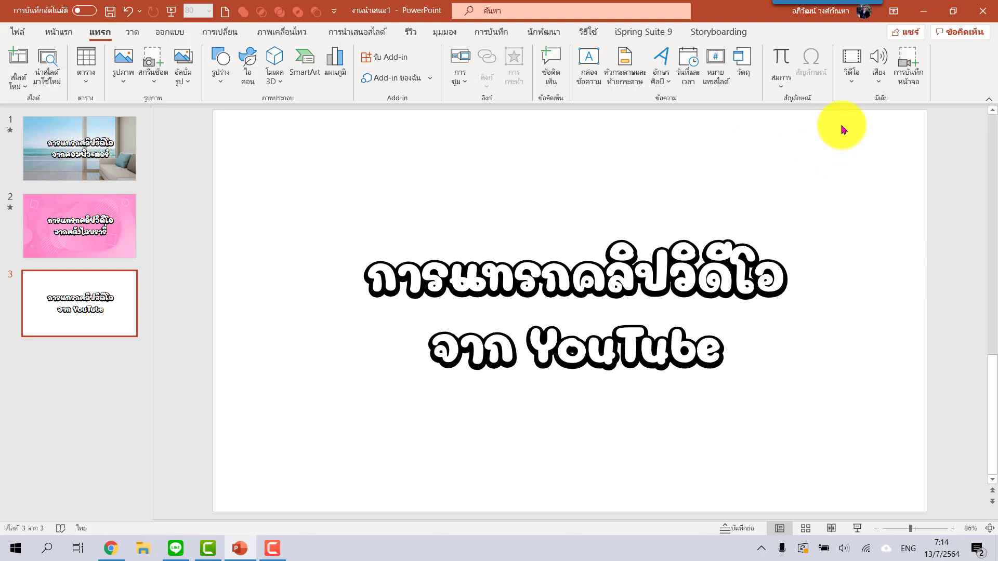
{"action": "left_click", "coordinate": [853, 85]}
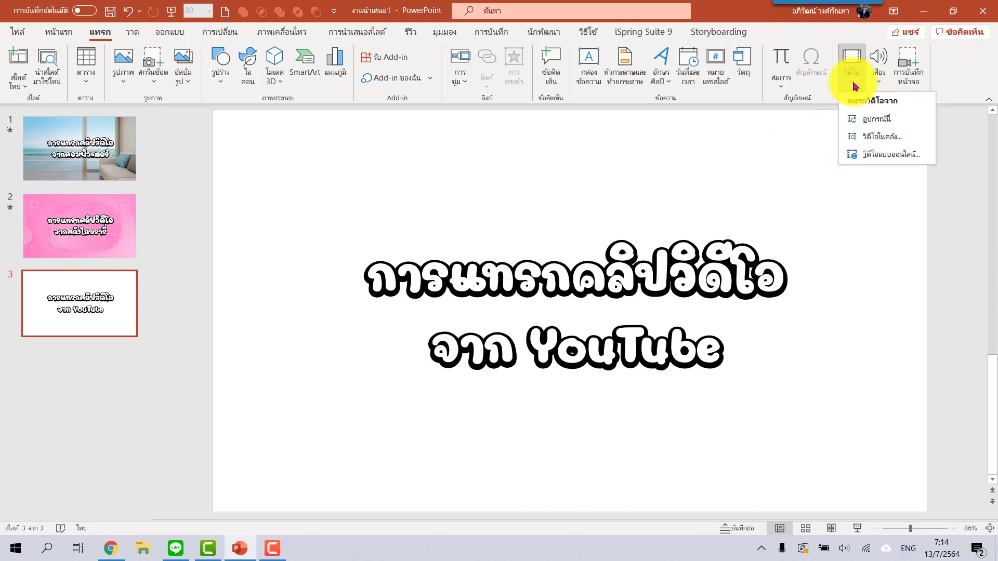
{"action": "left_click", "coordinate": [885, 164]}
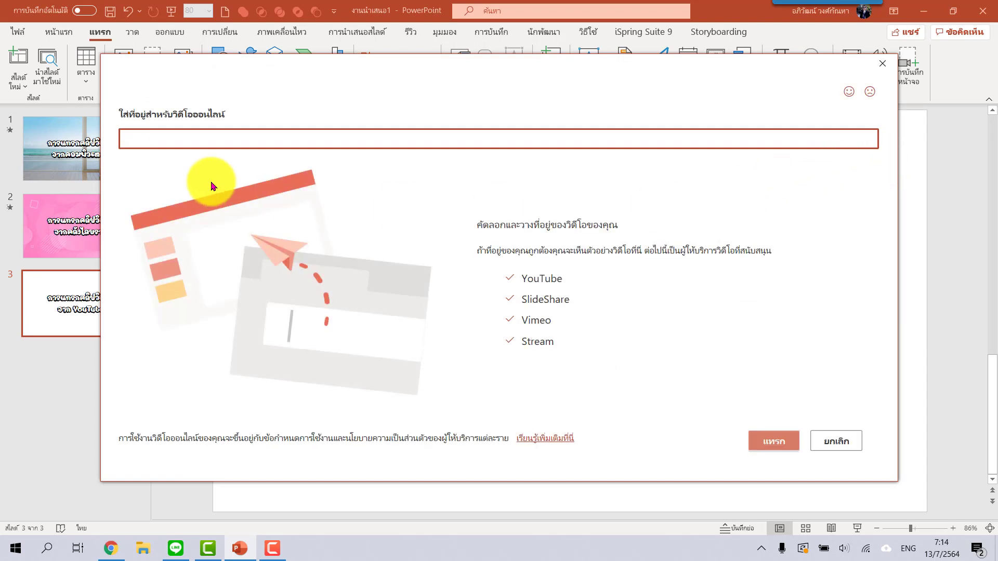
{"action": "right_click", "coordinate": [212, 135]}
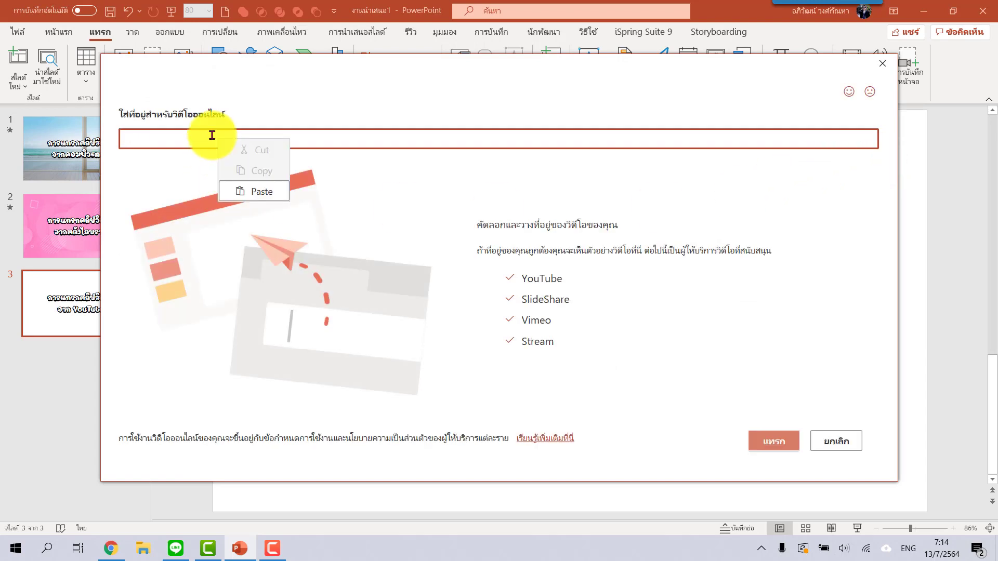
{"action": "left_click", "coordinate": [251, 191]}
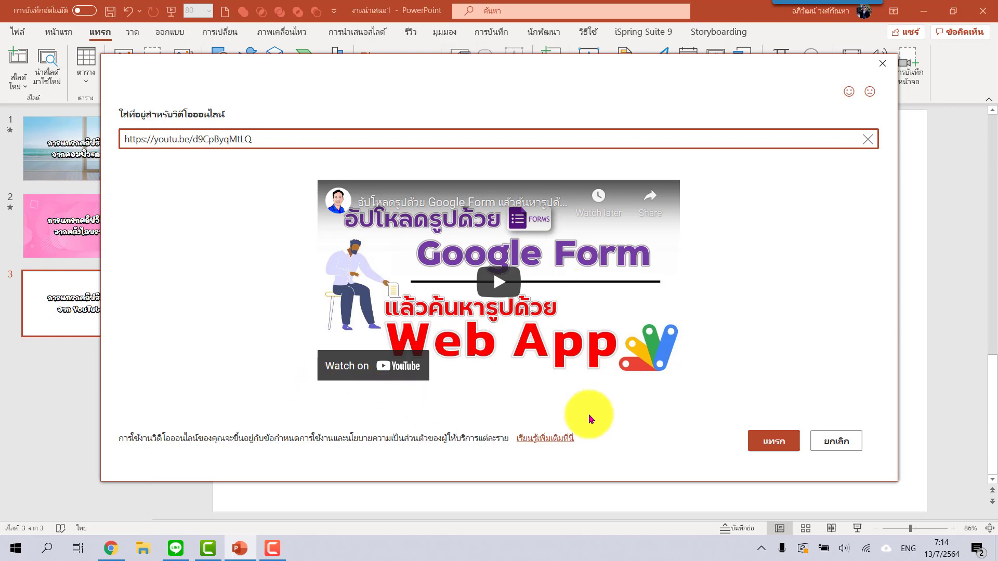
Step: Insert the Google Form YouTube video, stretch it to fill slide 3, and send it to back
{"action": "left_click", "coordinate": [757, 447]}
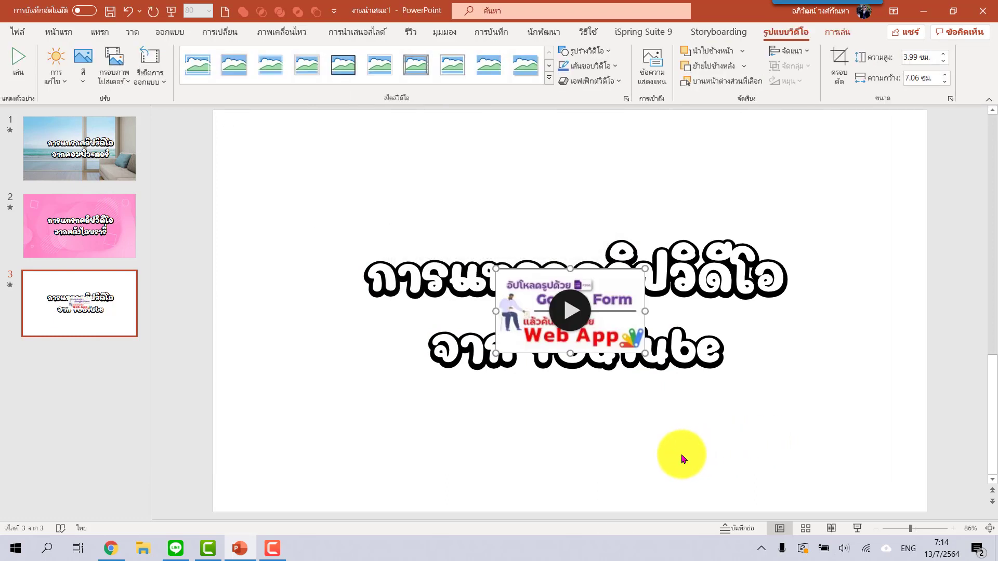
{"action": "left_click_drag", "start_coordinate": [495, 268], "coordinate": [214, 167]}
{"action": "left_click_drag", "start_coordinate": [650, 354], "coordinate": [911, 512]}
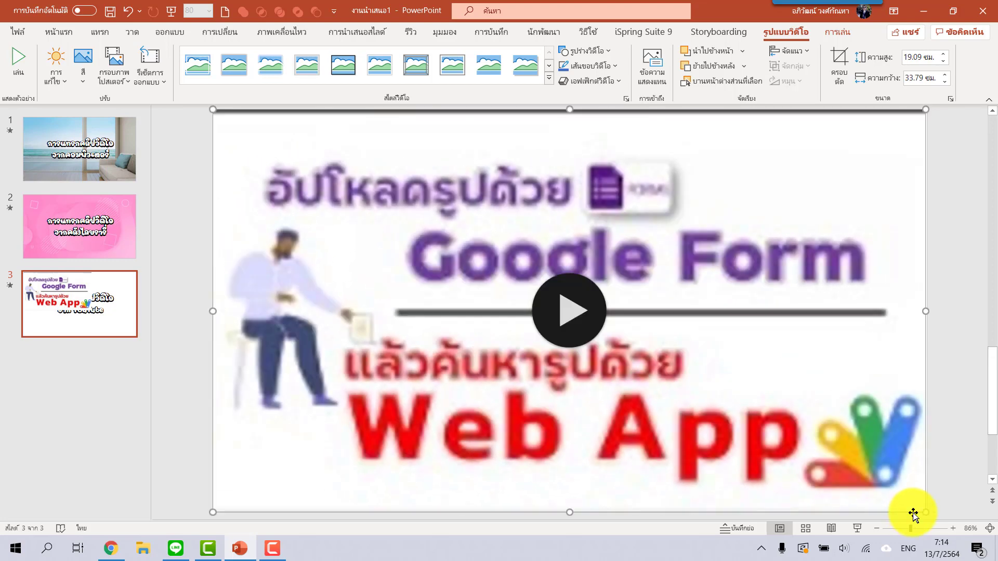
{"action": "right_click", "coordinate": [718, 262]}
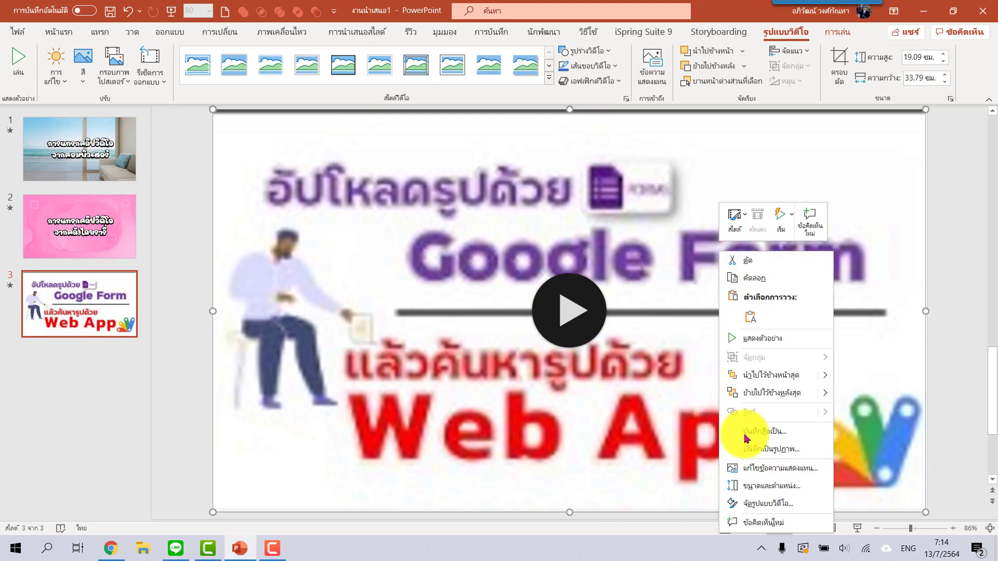
{"action": "left_click", "coordinate": [774, 400]}
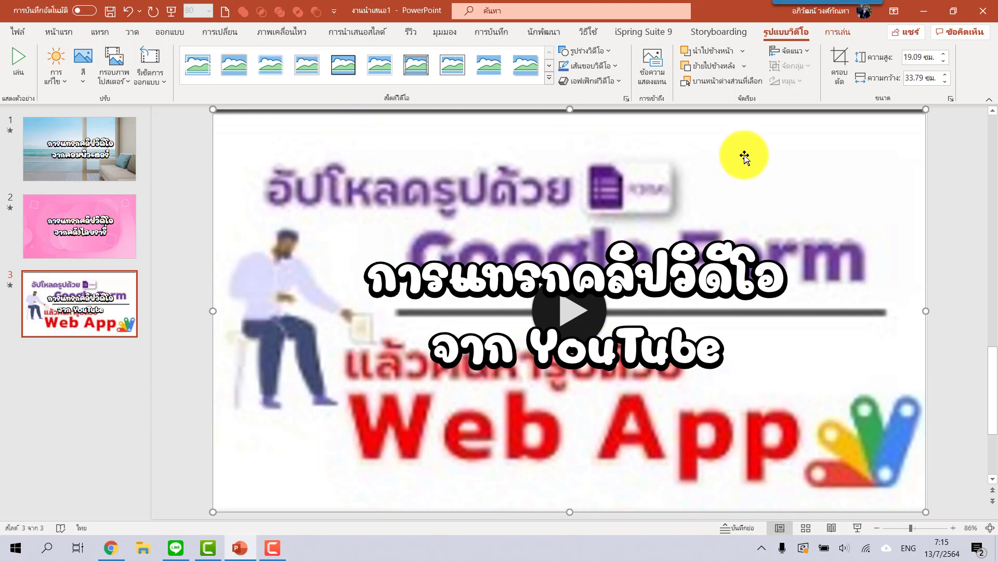
Step: Set the slide 3 video's playback Start option to Automatically
{"action": "left_click", "coordinate": [860, 531]}
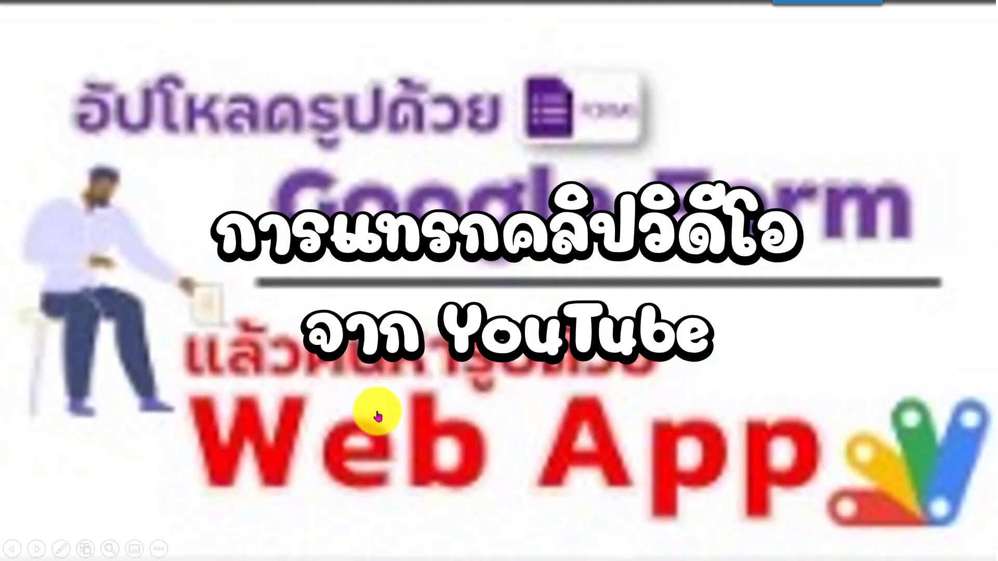
{"action": "key", "text": "Escape"}
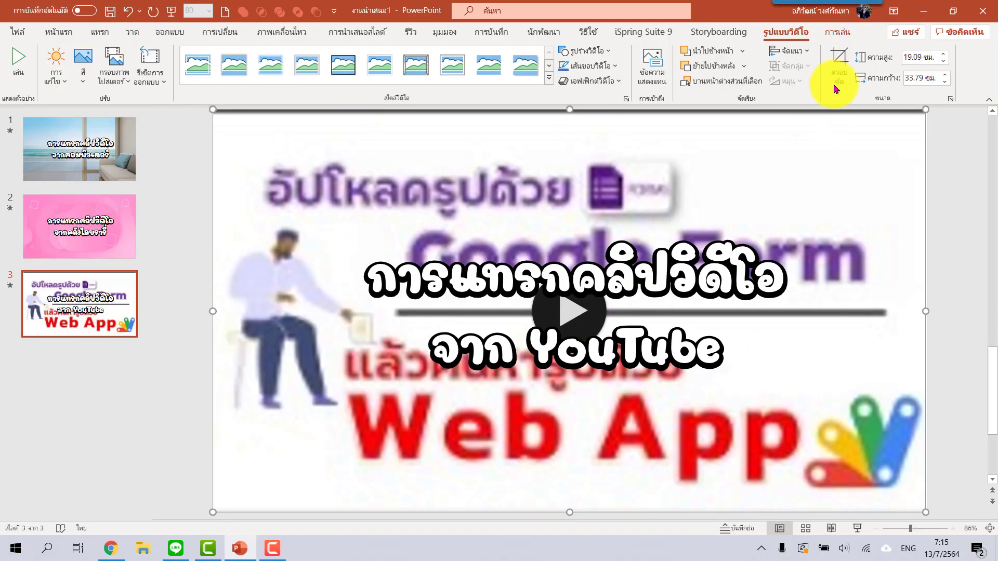
{"action": "left_click", "coordinate": [837, 32]}
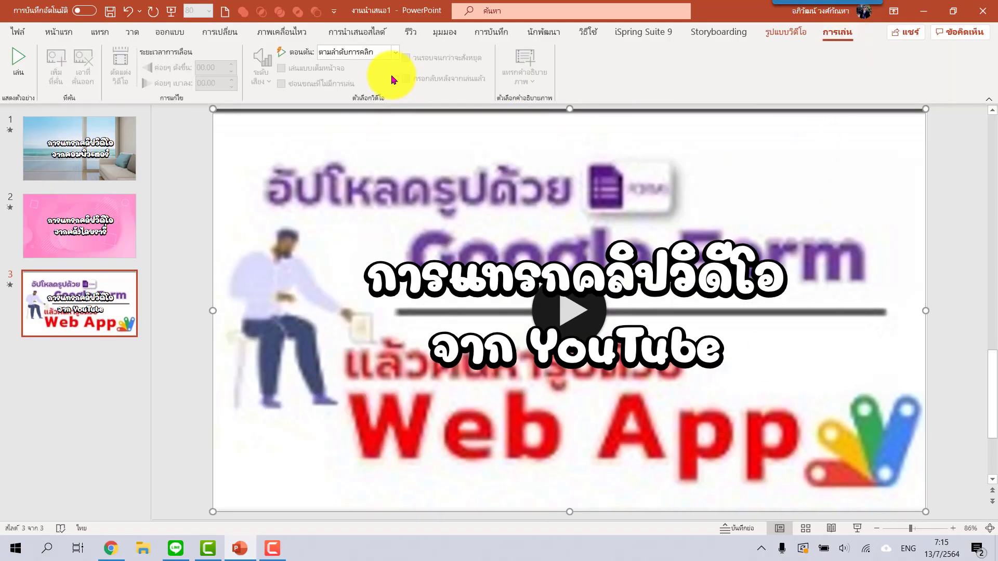
{"action": "left_click", "coordinate": [395, 52]}
{"action": "left_click", "coordinate": [358, 83]}
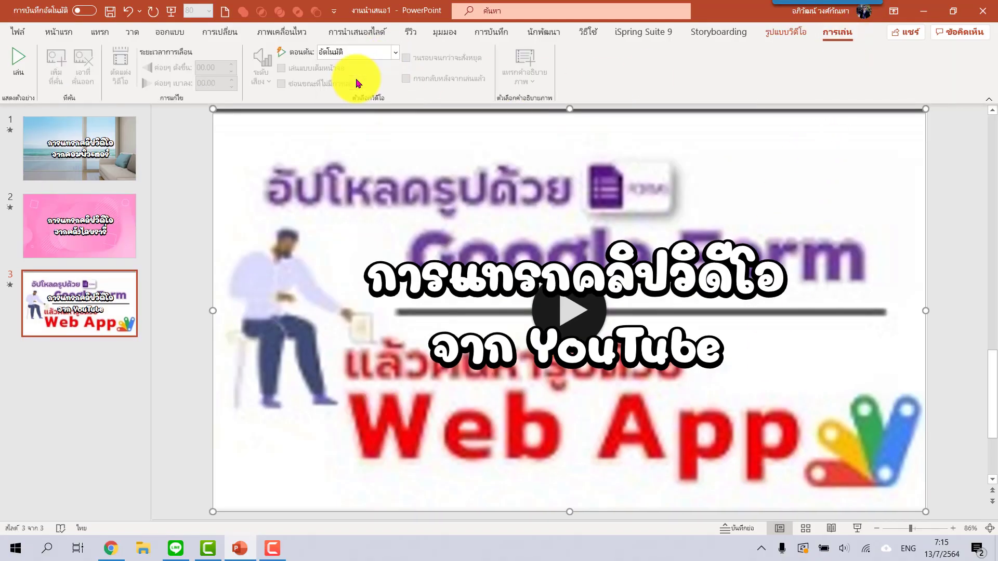
Step: Test the YouTube video in a slide show, pausing it before exiting
{"action": "left_click", "coordinate": [858, 528]}
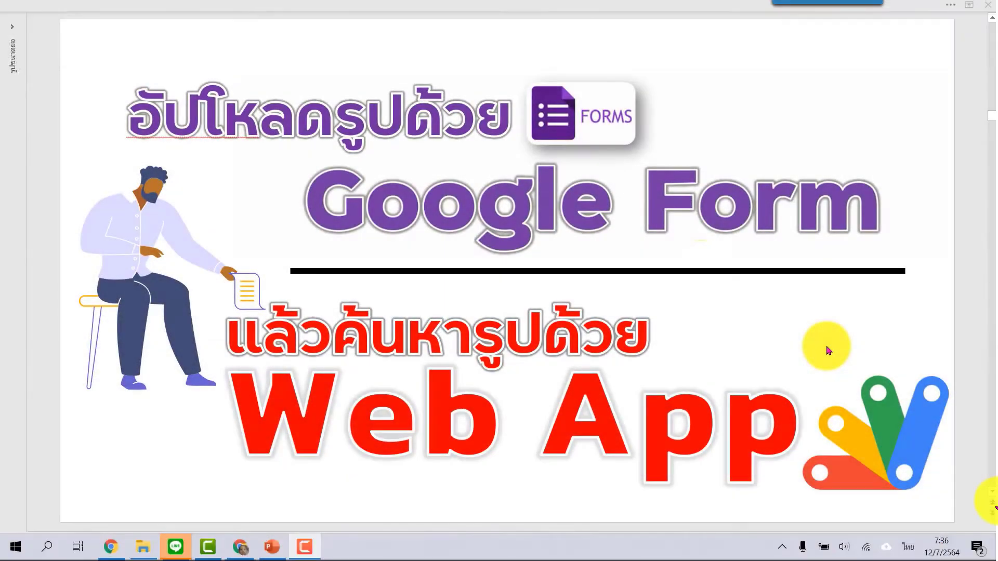
{"action": "key", "text": "space"}
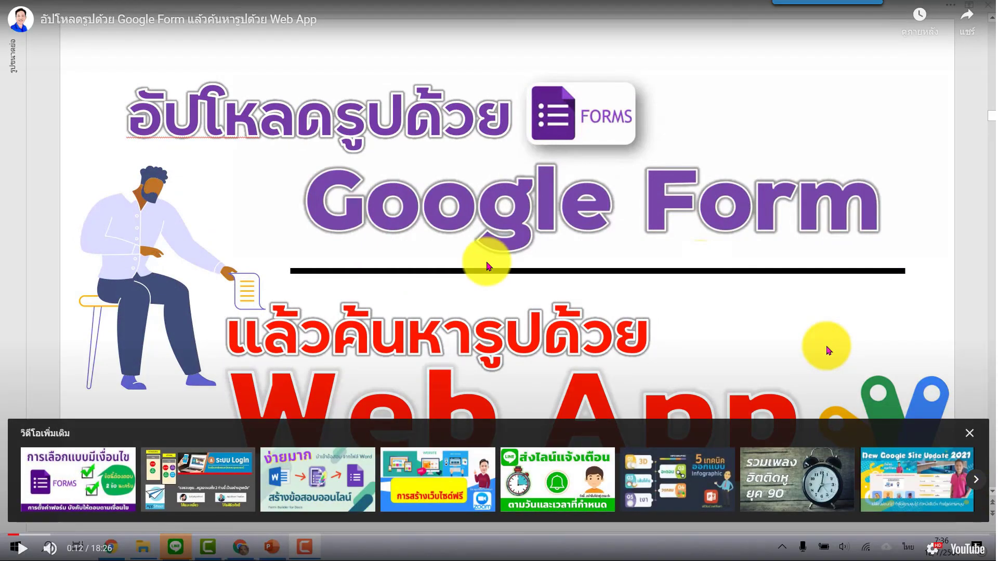
{"action": "key", "text": "Escape"}
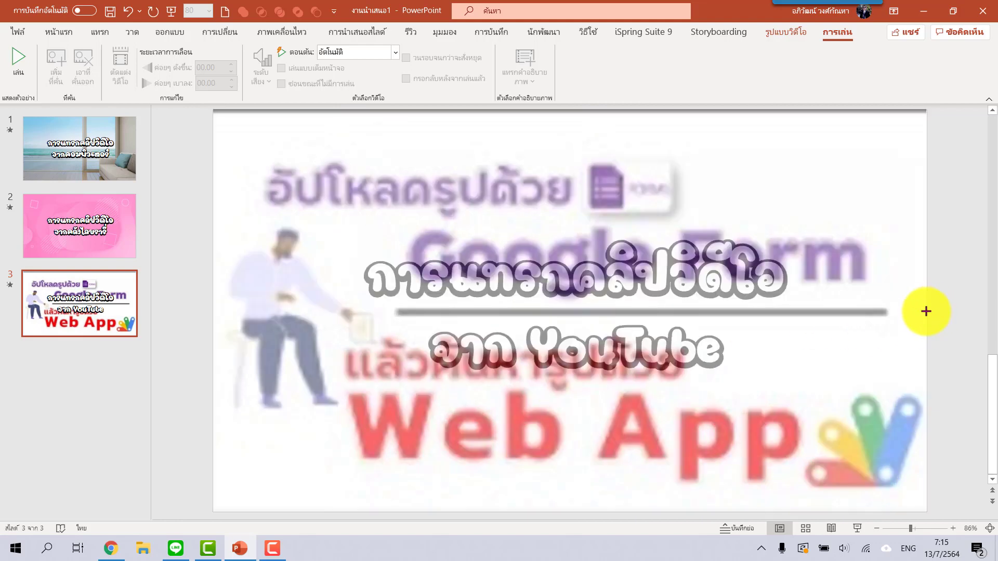
Step: Review slide 2, then return to slide 1 with its beach-room video background
{"action": "left_click", "coordinate": [26, 226]}
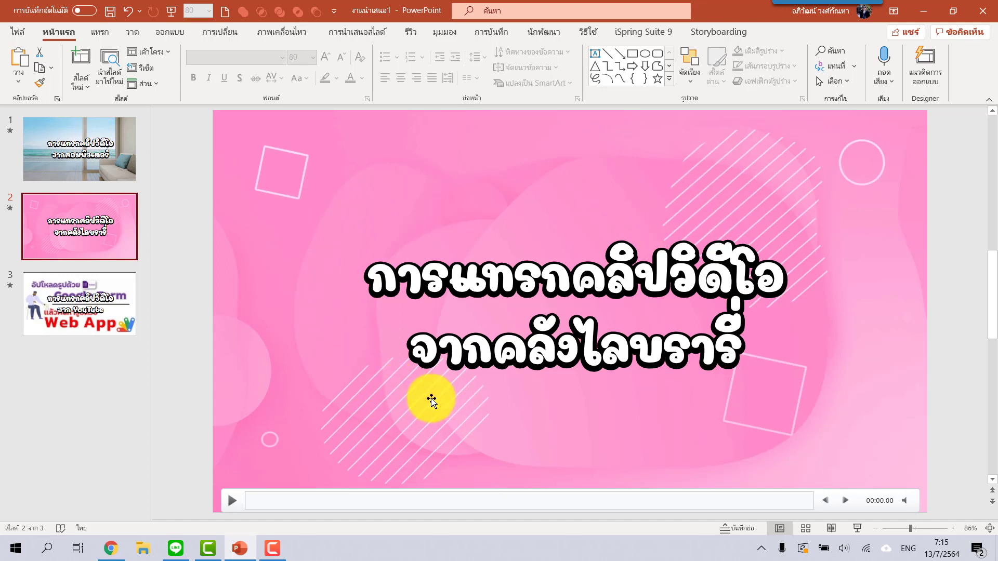
{"action": "left_click", "coordinate": [83, 151]}
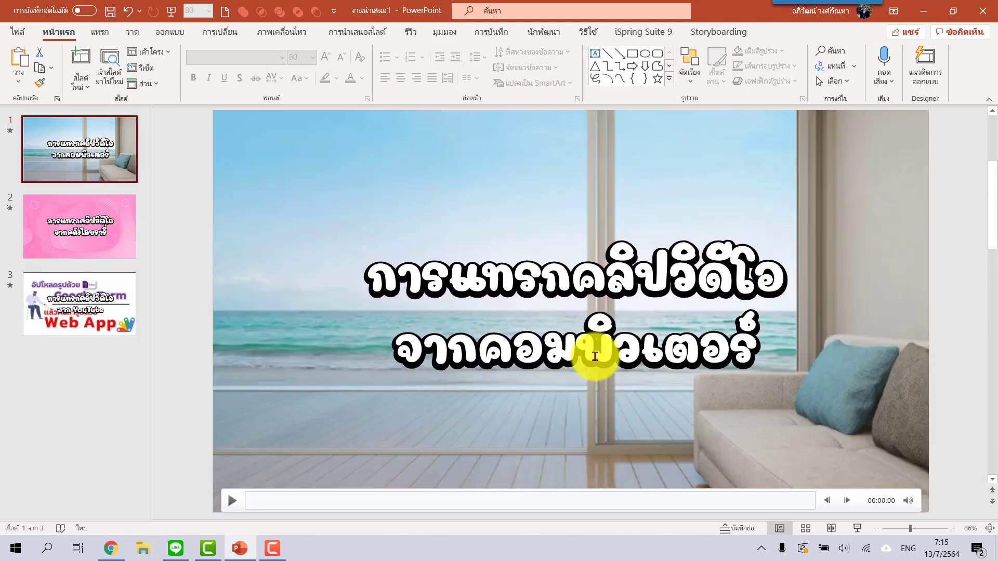